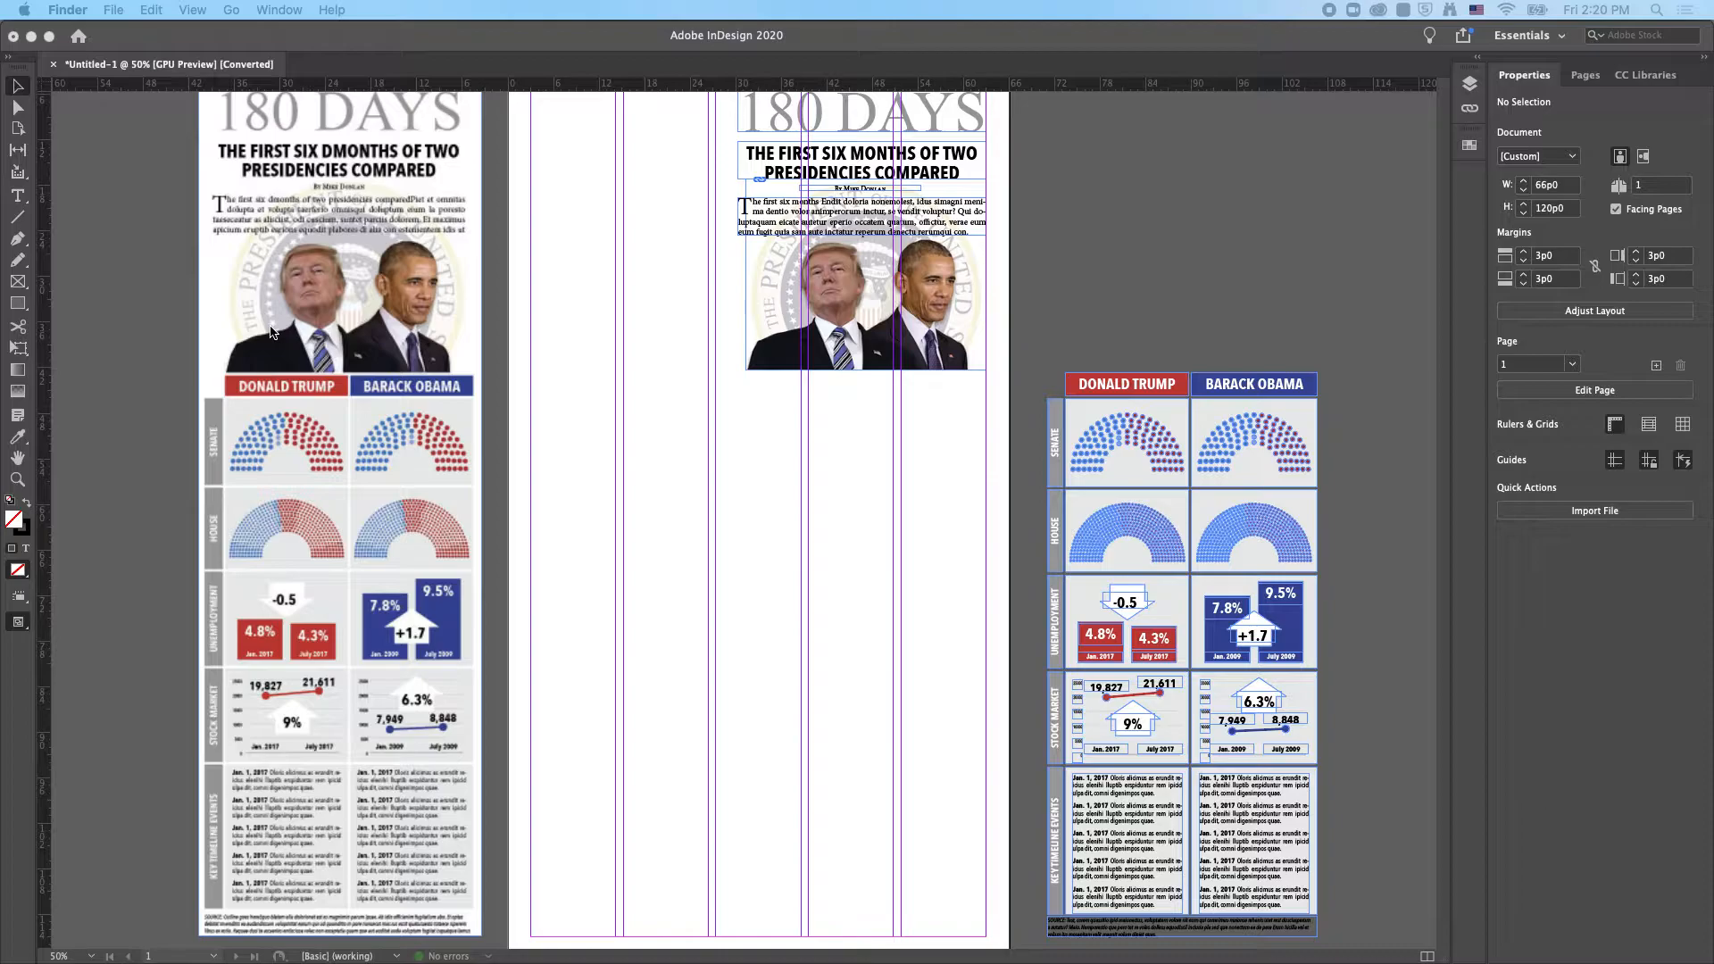
Place horizontal guides along the reference chart's top edge, its bottom edge at 113p3, and the bottom of its header row at 45p9
{"action": "left_click", "coordinate": [605, 205]}
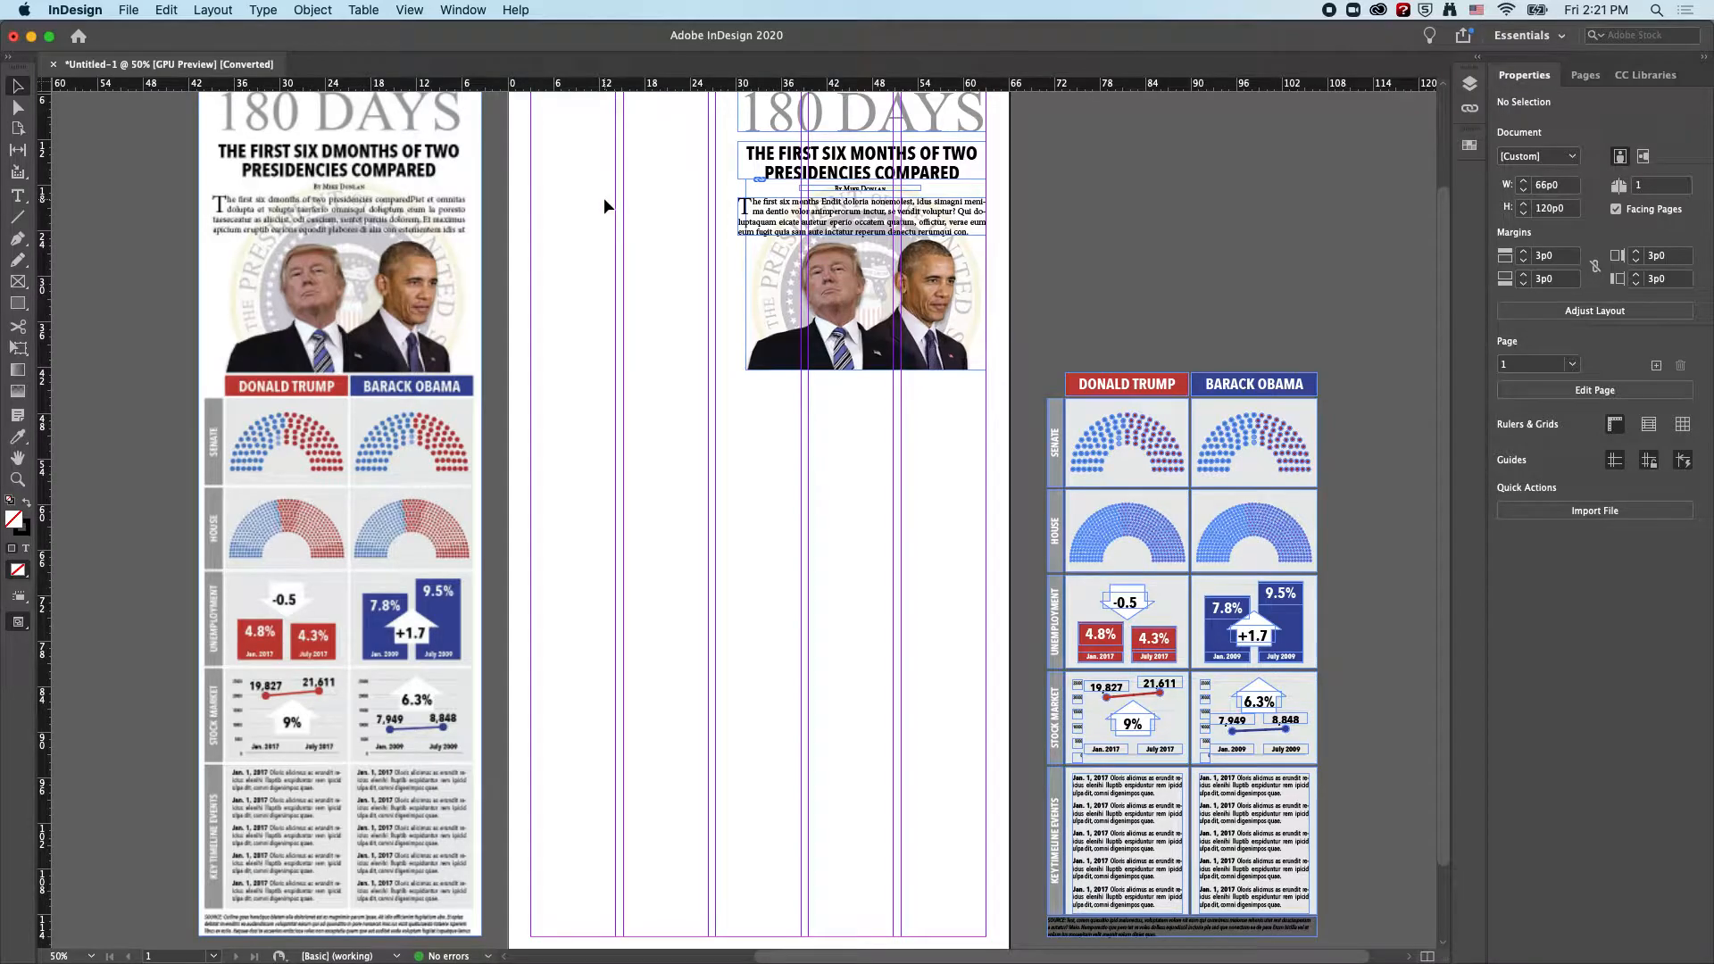
{"action": "left_click_drag", "start_coordinate": [672, 83], "coordinate": [496, 374]}
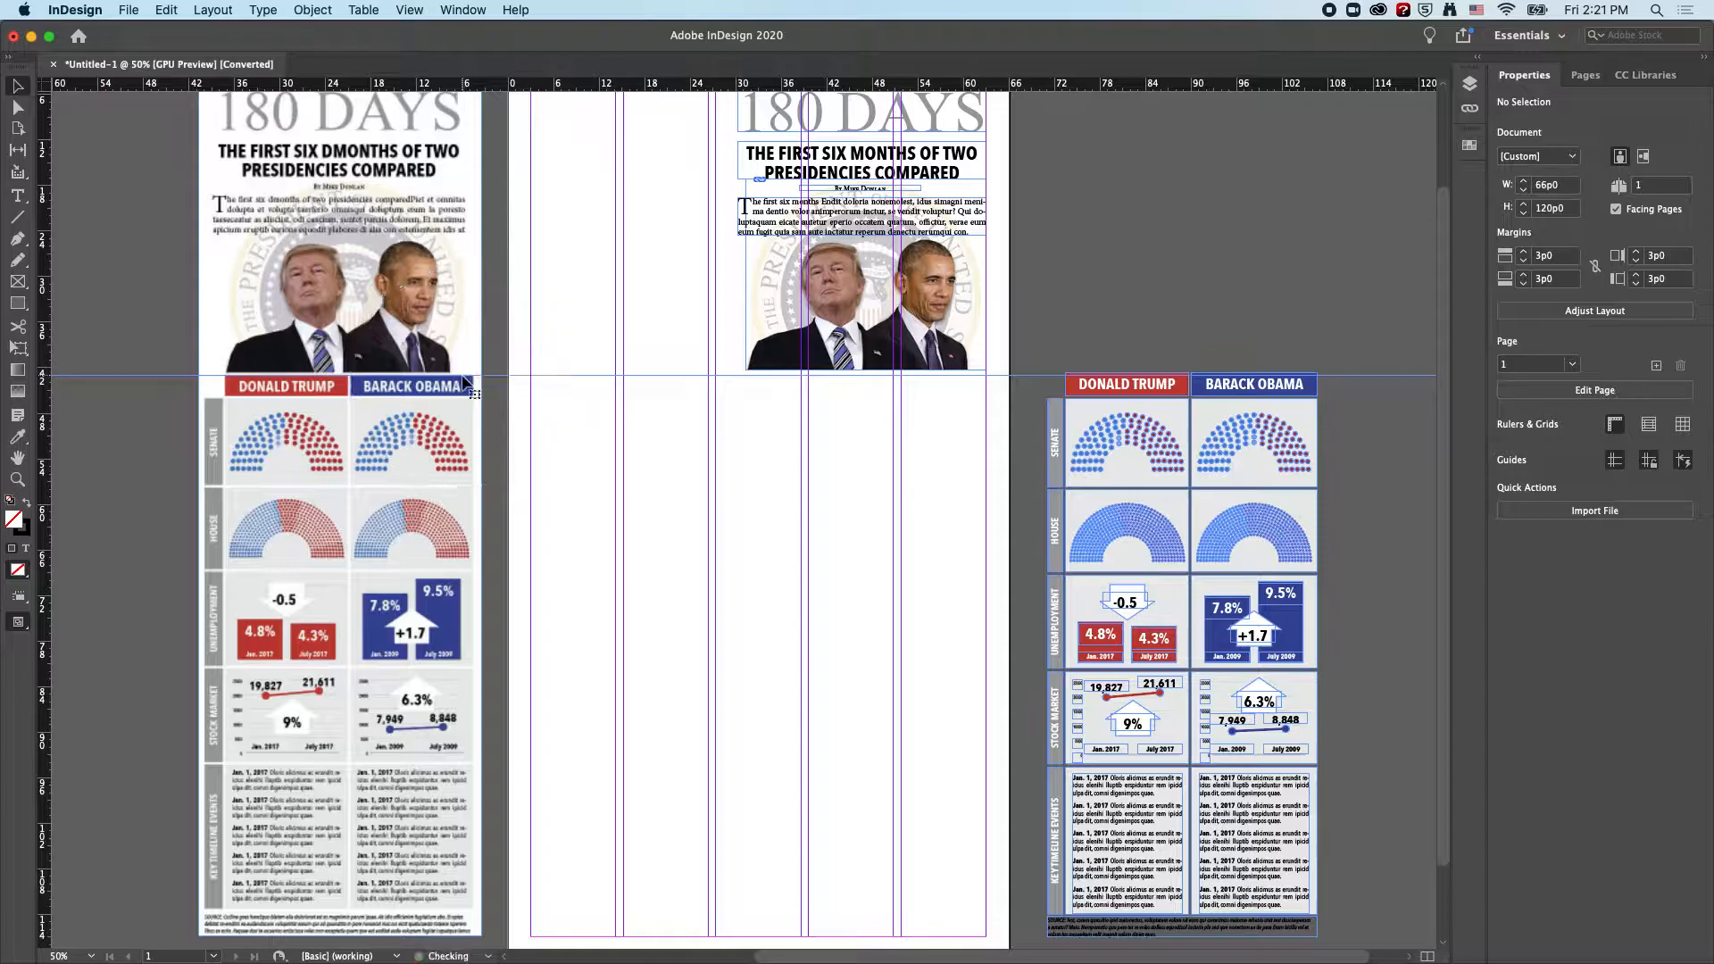
{"action": "left_click_drag", "start_coordinate": [562, 86], "coordinate": [442, 908]}
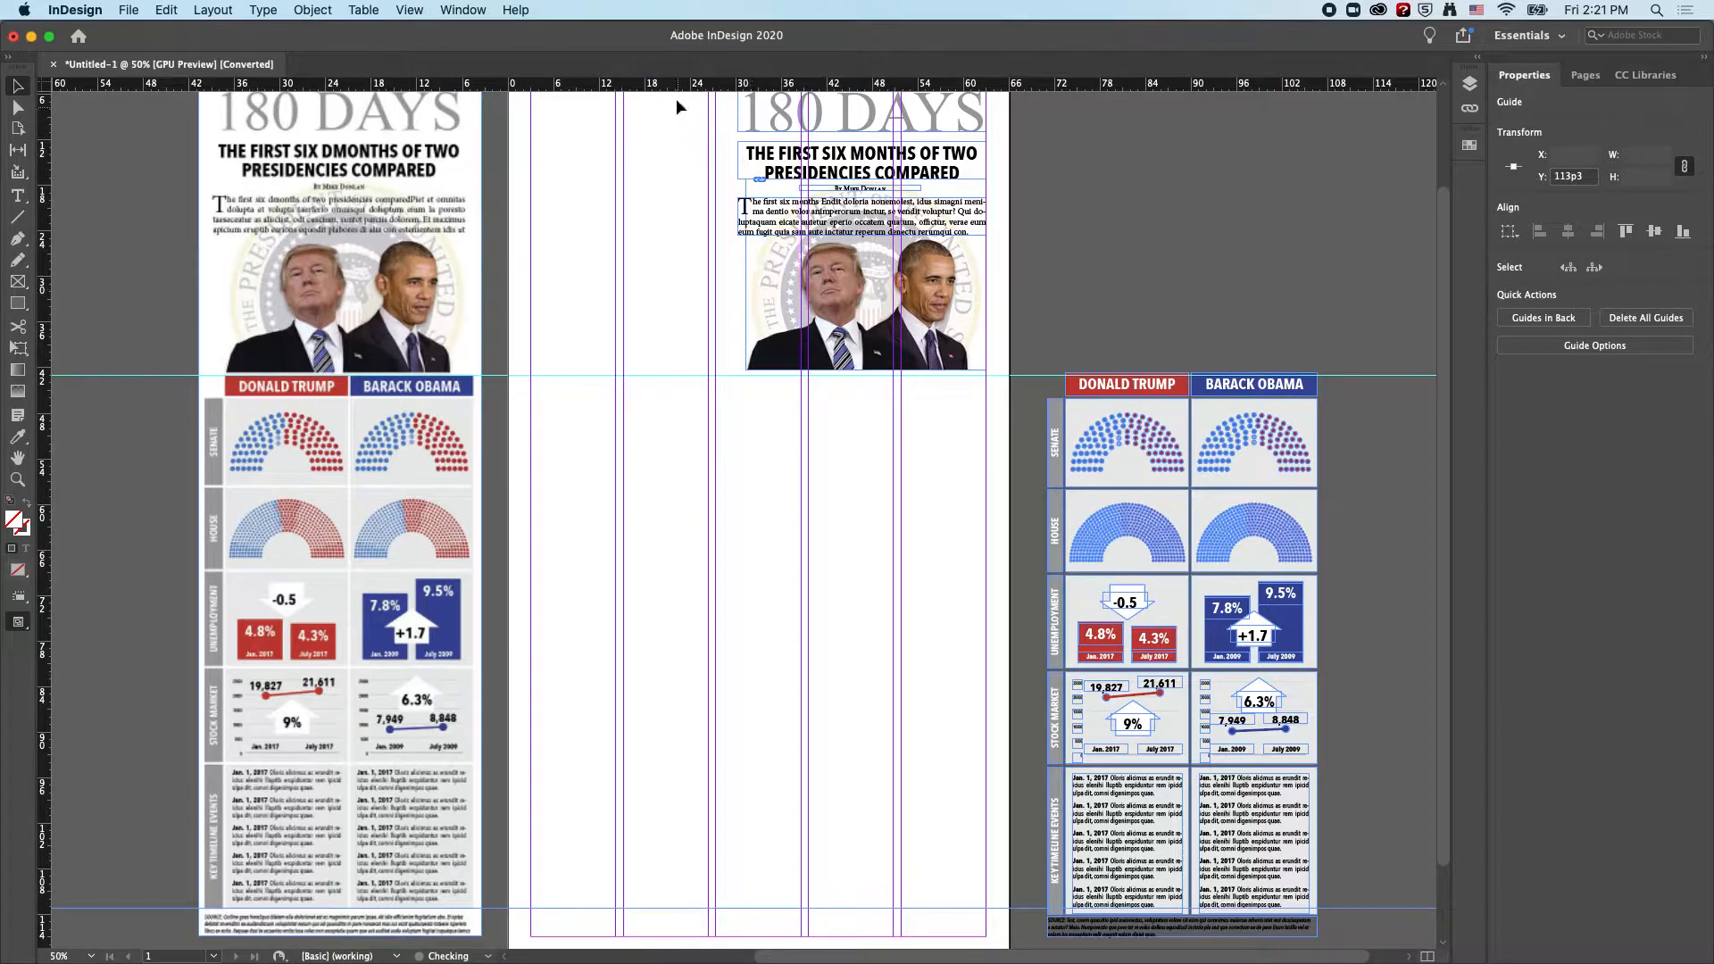
{"action": "left_click_drag", "start_coordinate": [674, 90], "coordinate": [452, 395]}
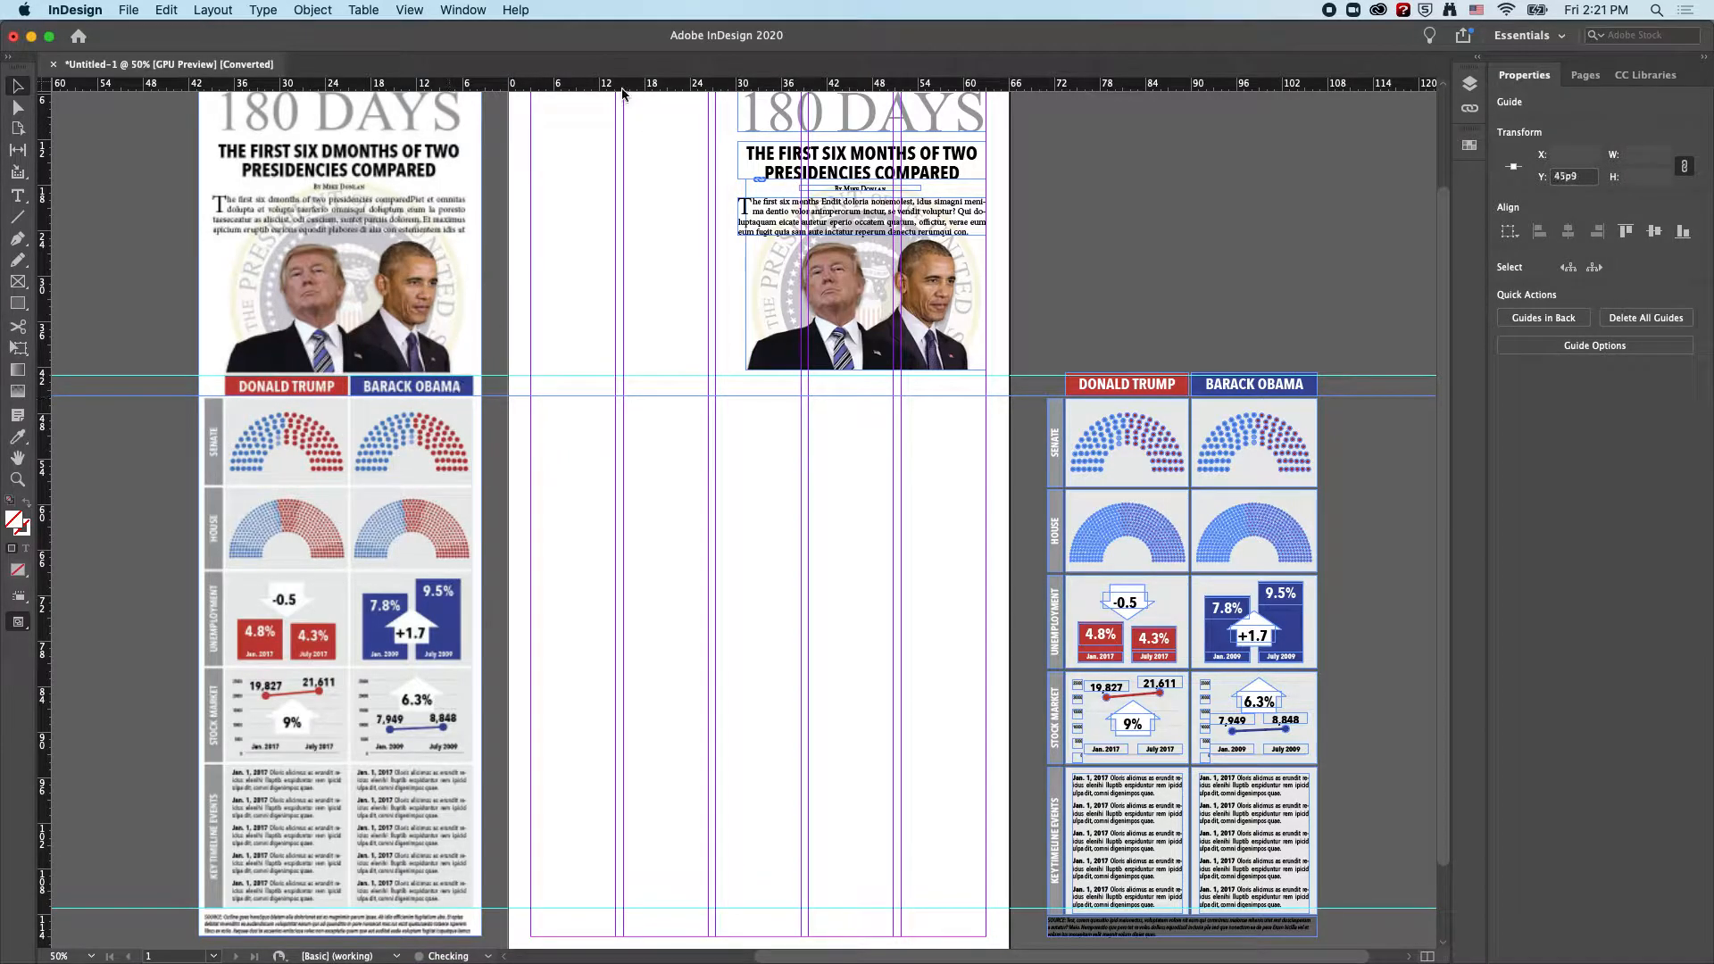
Add horizontal guides at the four remaining row divisions of the reference chart and a vertical guide at X 27p4.8 on the page
{"action": "left_click_drag", "start_coordinate": [604, 89], "coordinate": [364, 487]}
{"action": "left_click_drag", "start_coordinate": [566, 84], "coordinate": [404, 571]}
{"action": "left_click_drag", "start_coordinate": [537, 85], "coordinate": [399, 668]}
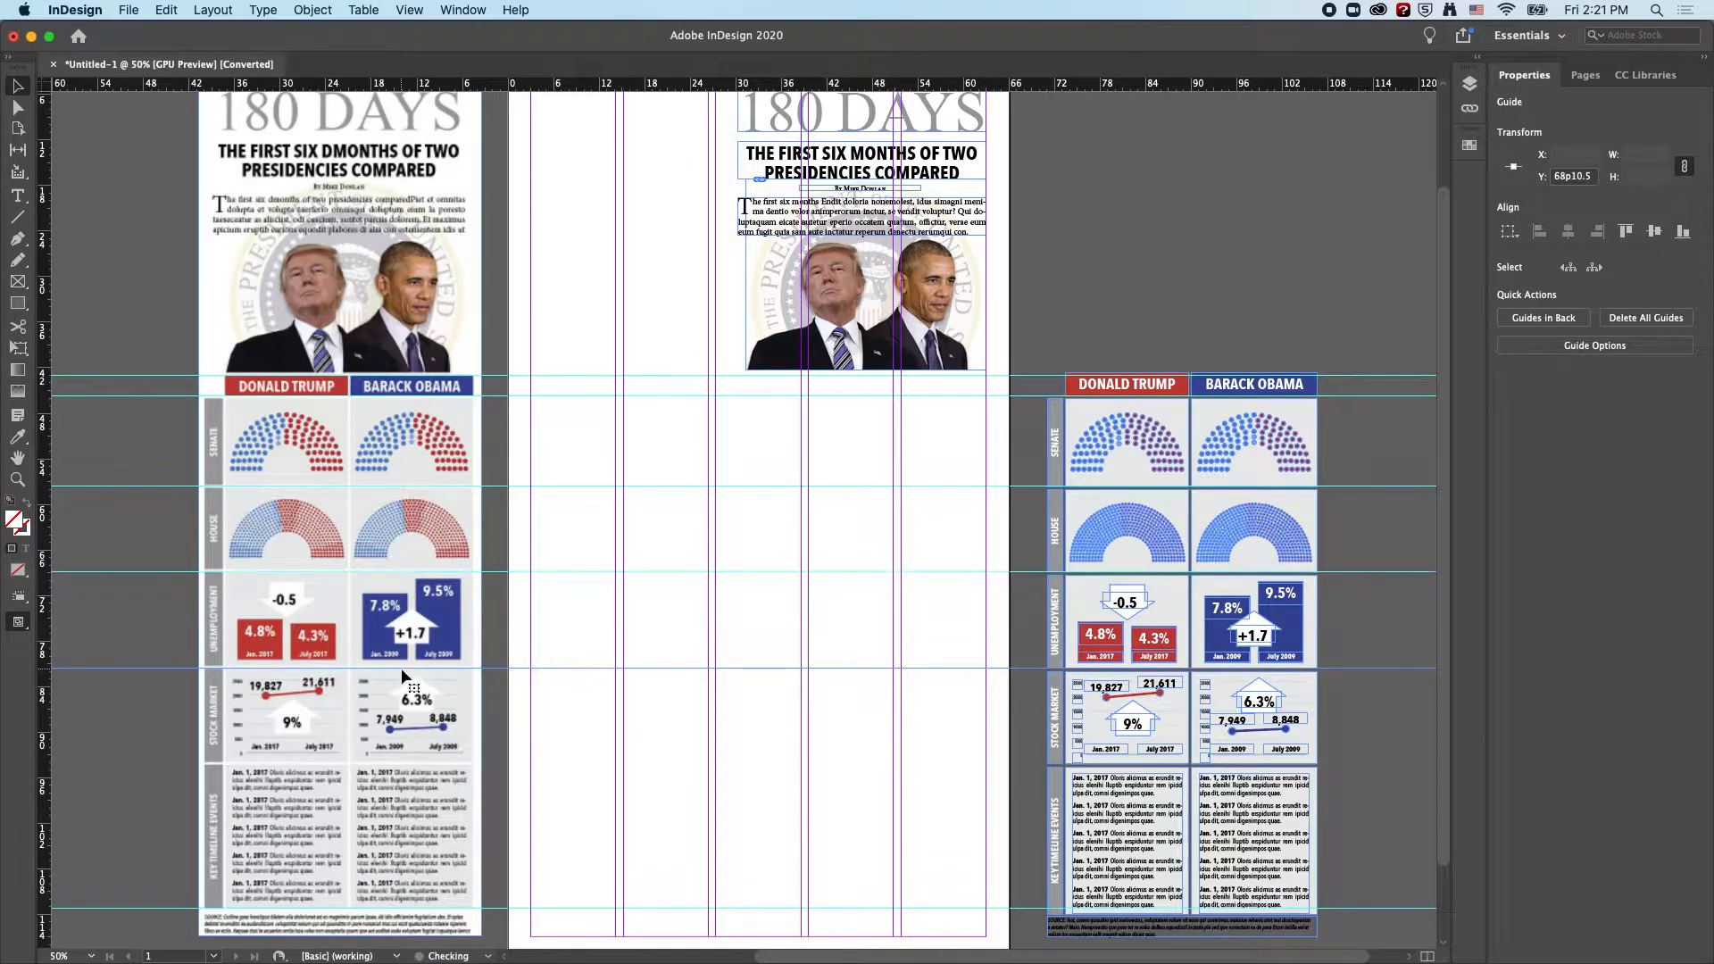
{"action": "left_click_drag", "start_coordinate": [585, 84], "coordinate": [470, 765]}
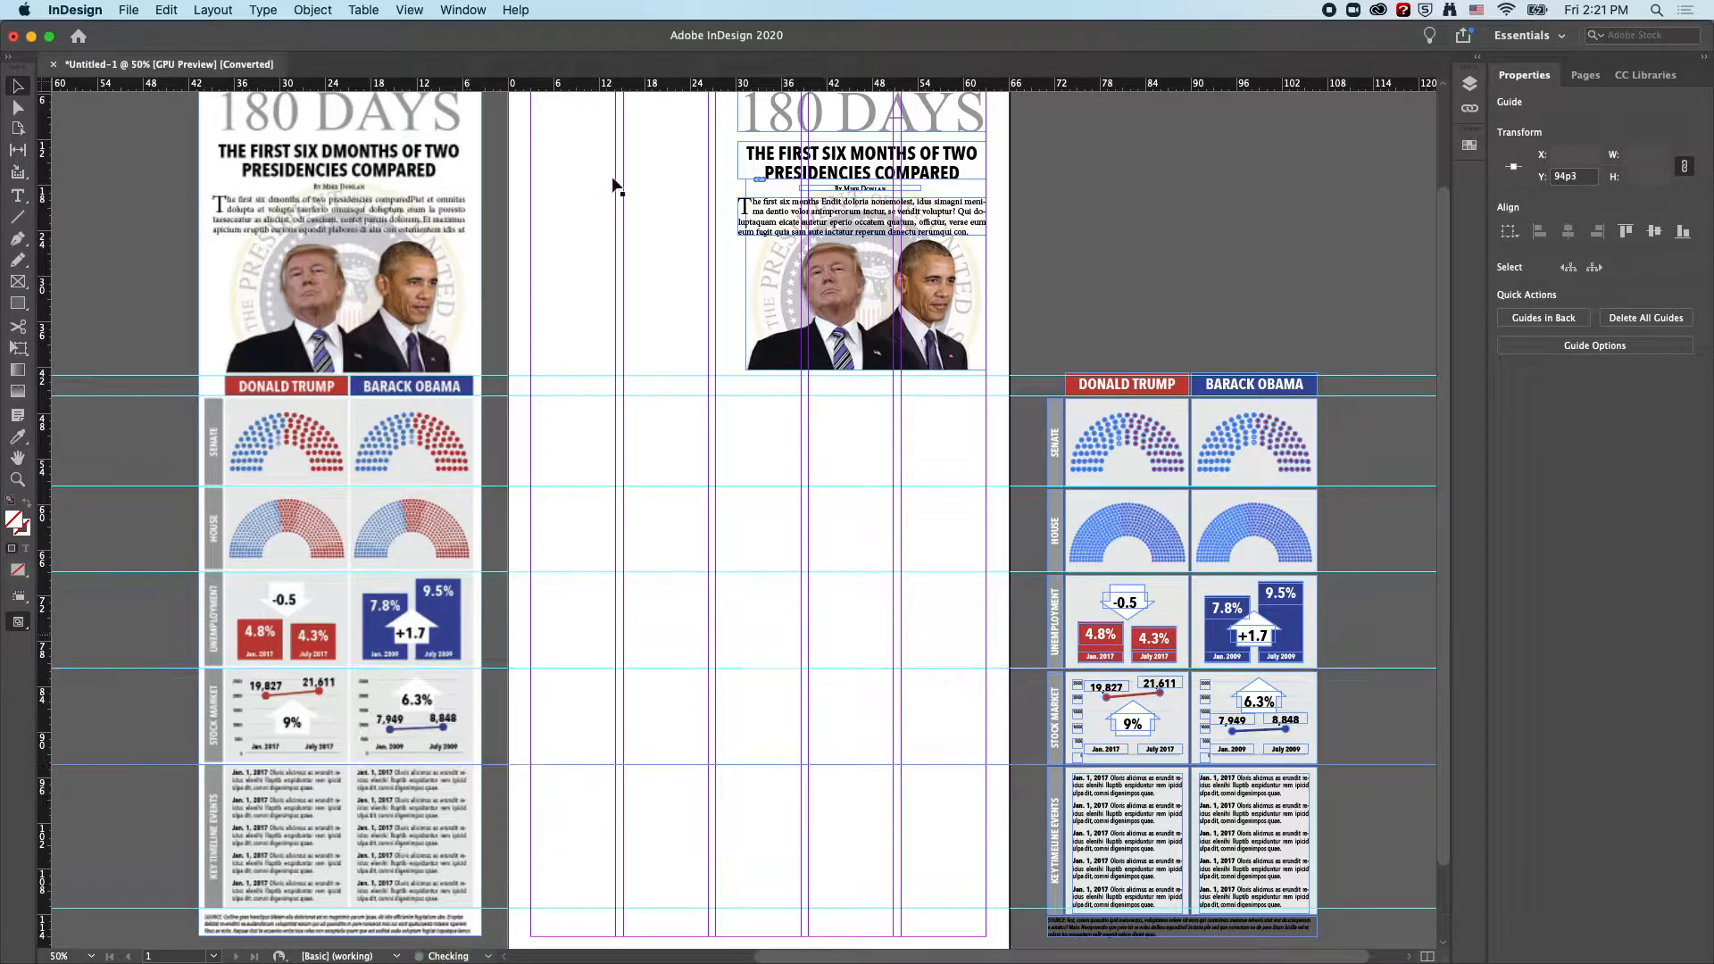
{"action": "left_click_drag", "start_coordinate": [587, 87], "coordinate": [684, 86]}
{"action": "left_click_drag", "start_coordinate": [45, 610], "coordinate": [715, 648]}
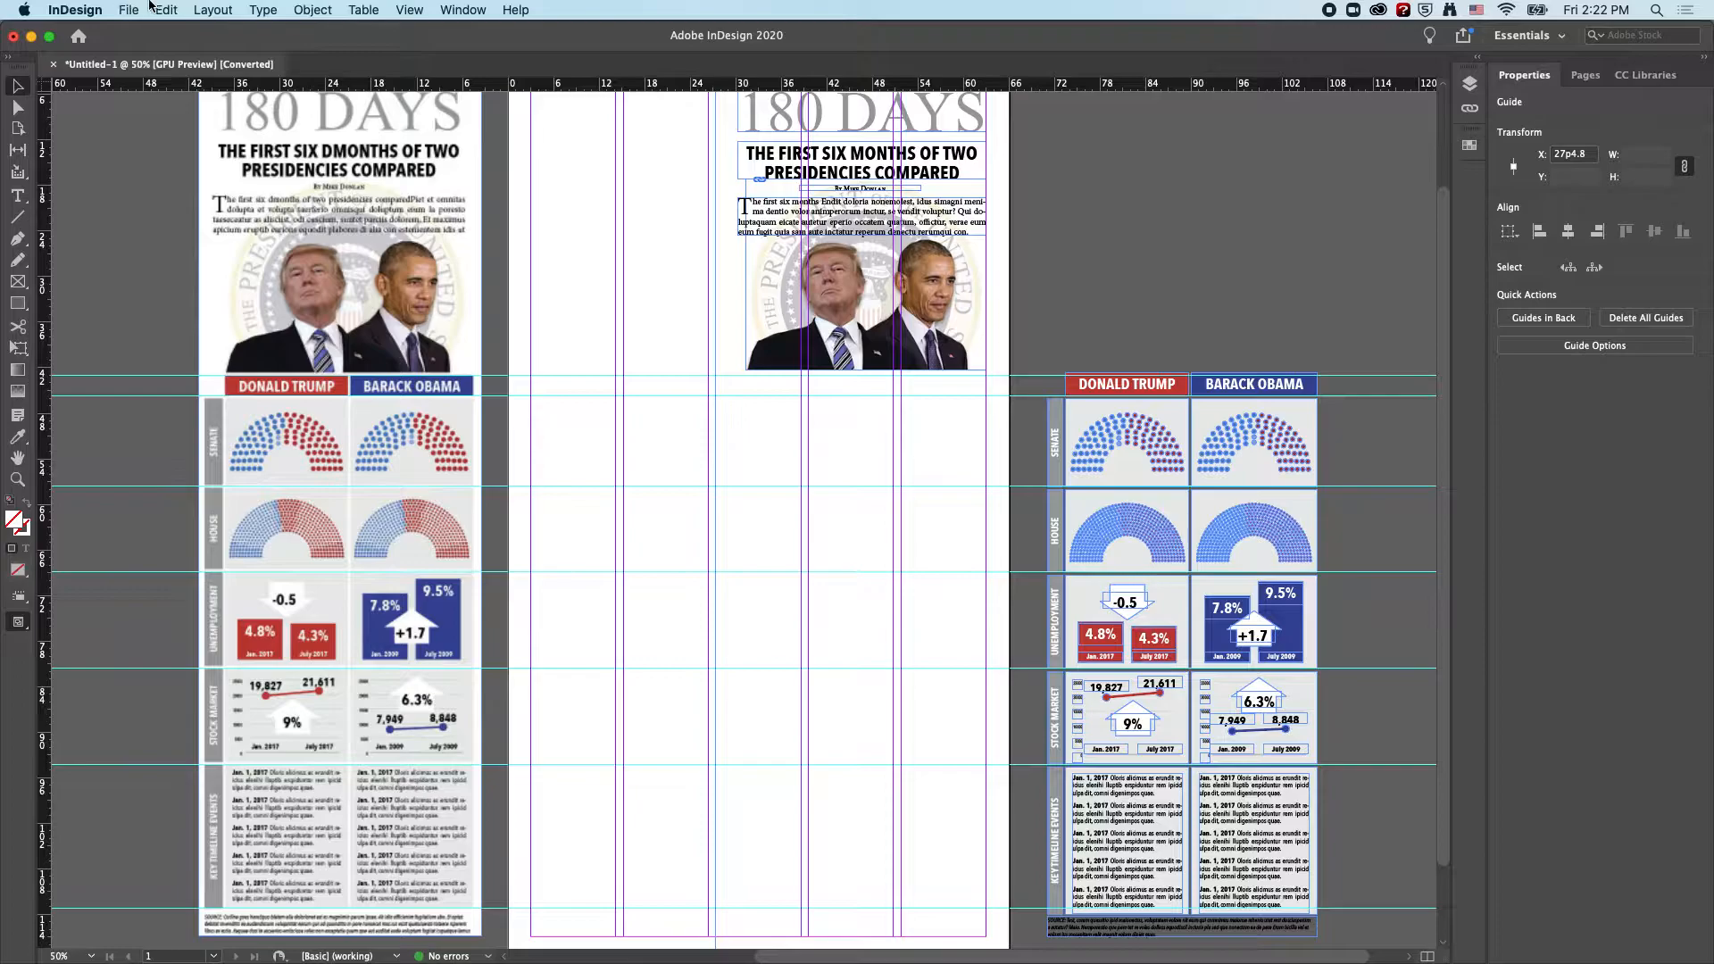
Set the page's column gutter to 0p4
{"action": "left_click", "coordinate": [213, 10]}
{"action": "mouse_move", "coordinate": [223, 36]}
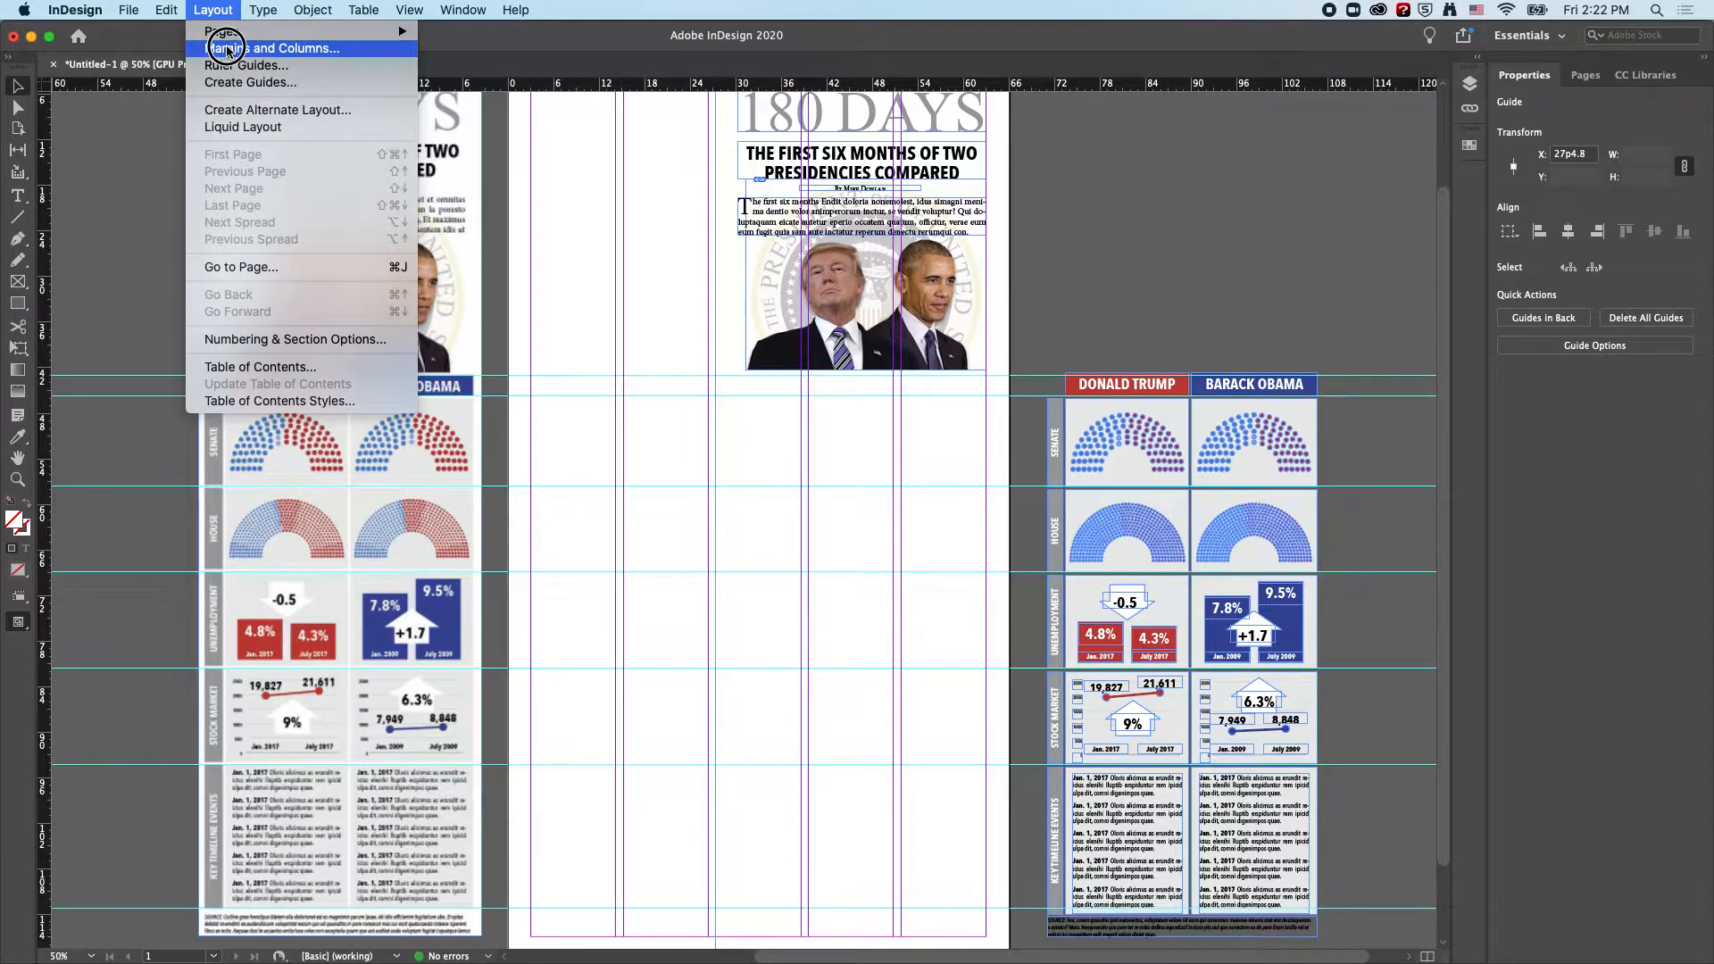
{"action": "left_click", "coordinate": [227, 49]}
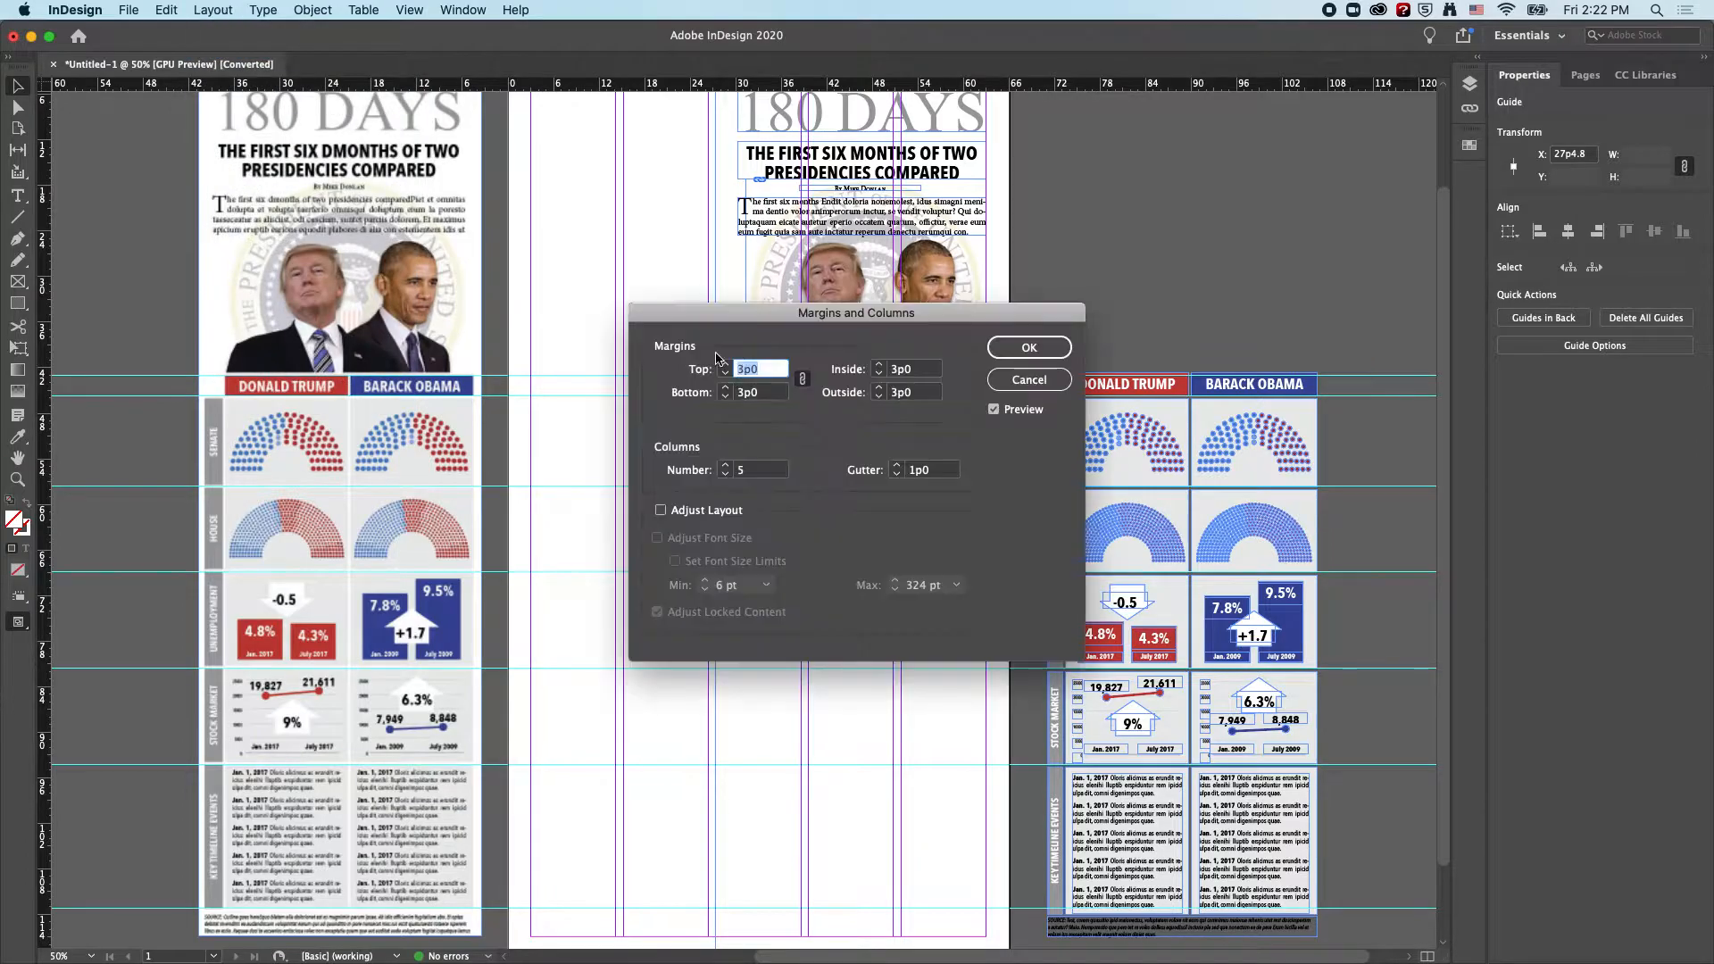
{"action": "left_click", "coordinate": [897, 477]}
{"action": "left_click", "coordinate": [897, 476]}
{"action": "left_click", "coordinate": [897, 476]}
{"action": "left_click", "coordinate": [897, 476]}
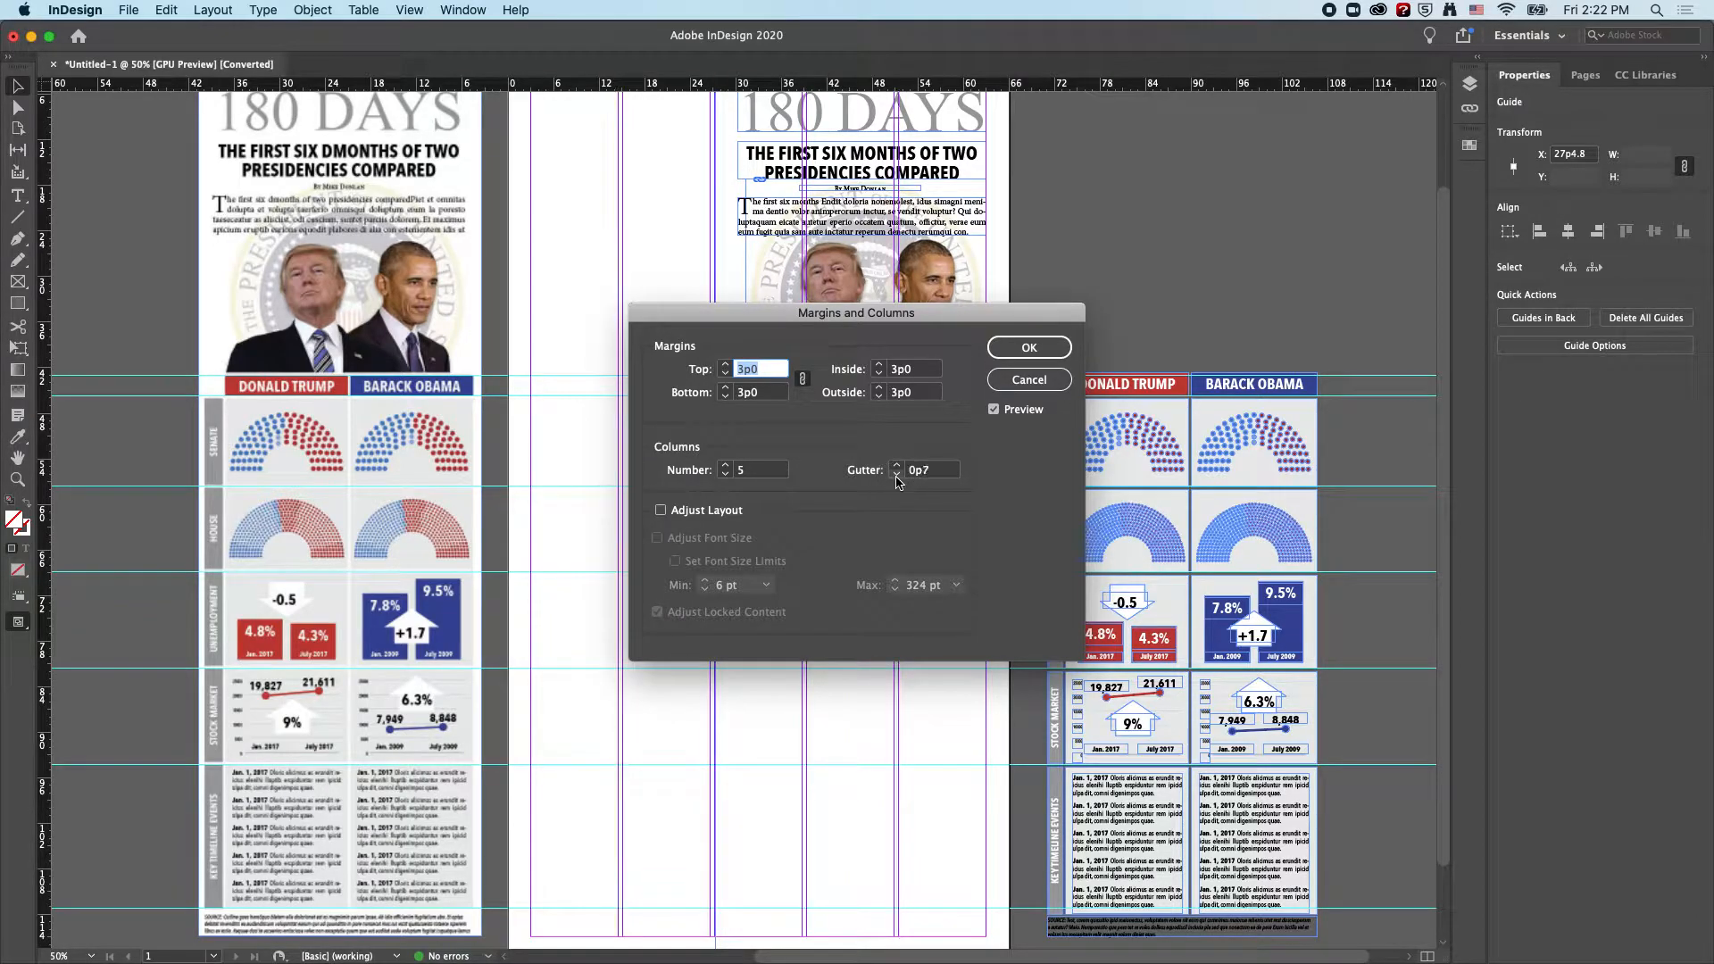
{"action": "left_click", "coordinate": [897, 476]}
{"action": "left_click", "coordinate": [897, 475]}
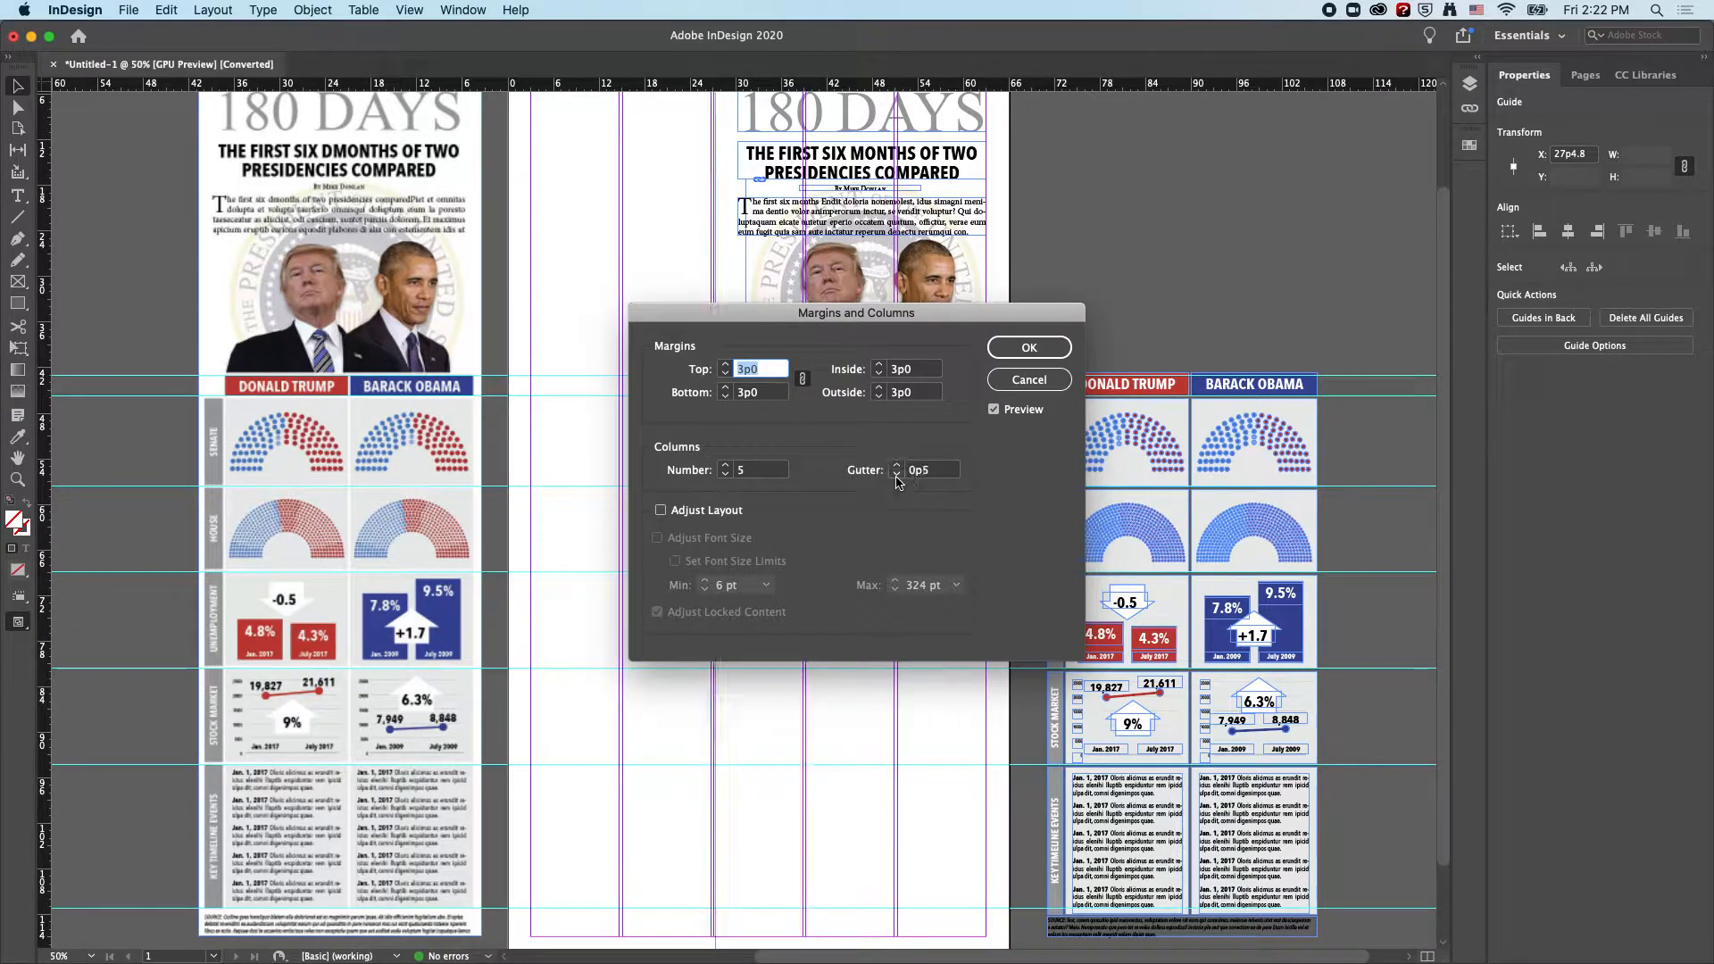
{"action": "left_click", "coordinate": [897, 476]}
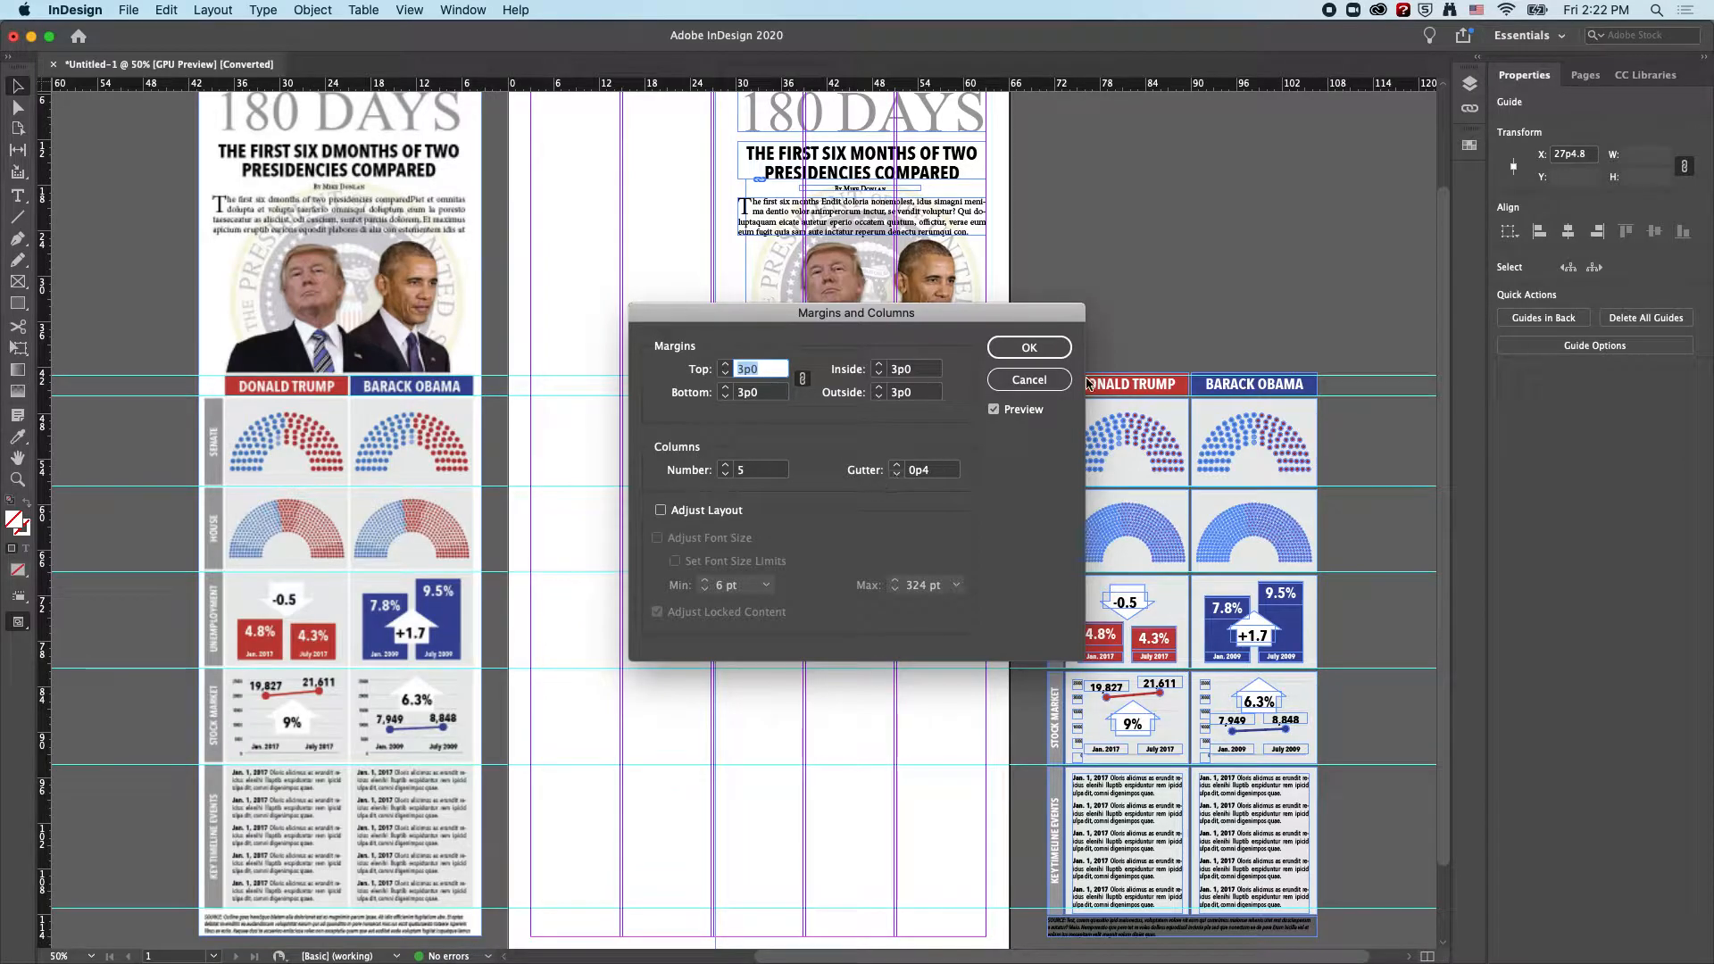
{"action": "left_click", "coordinate": [1029, 348]}
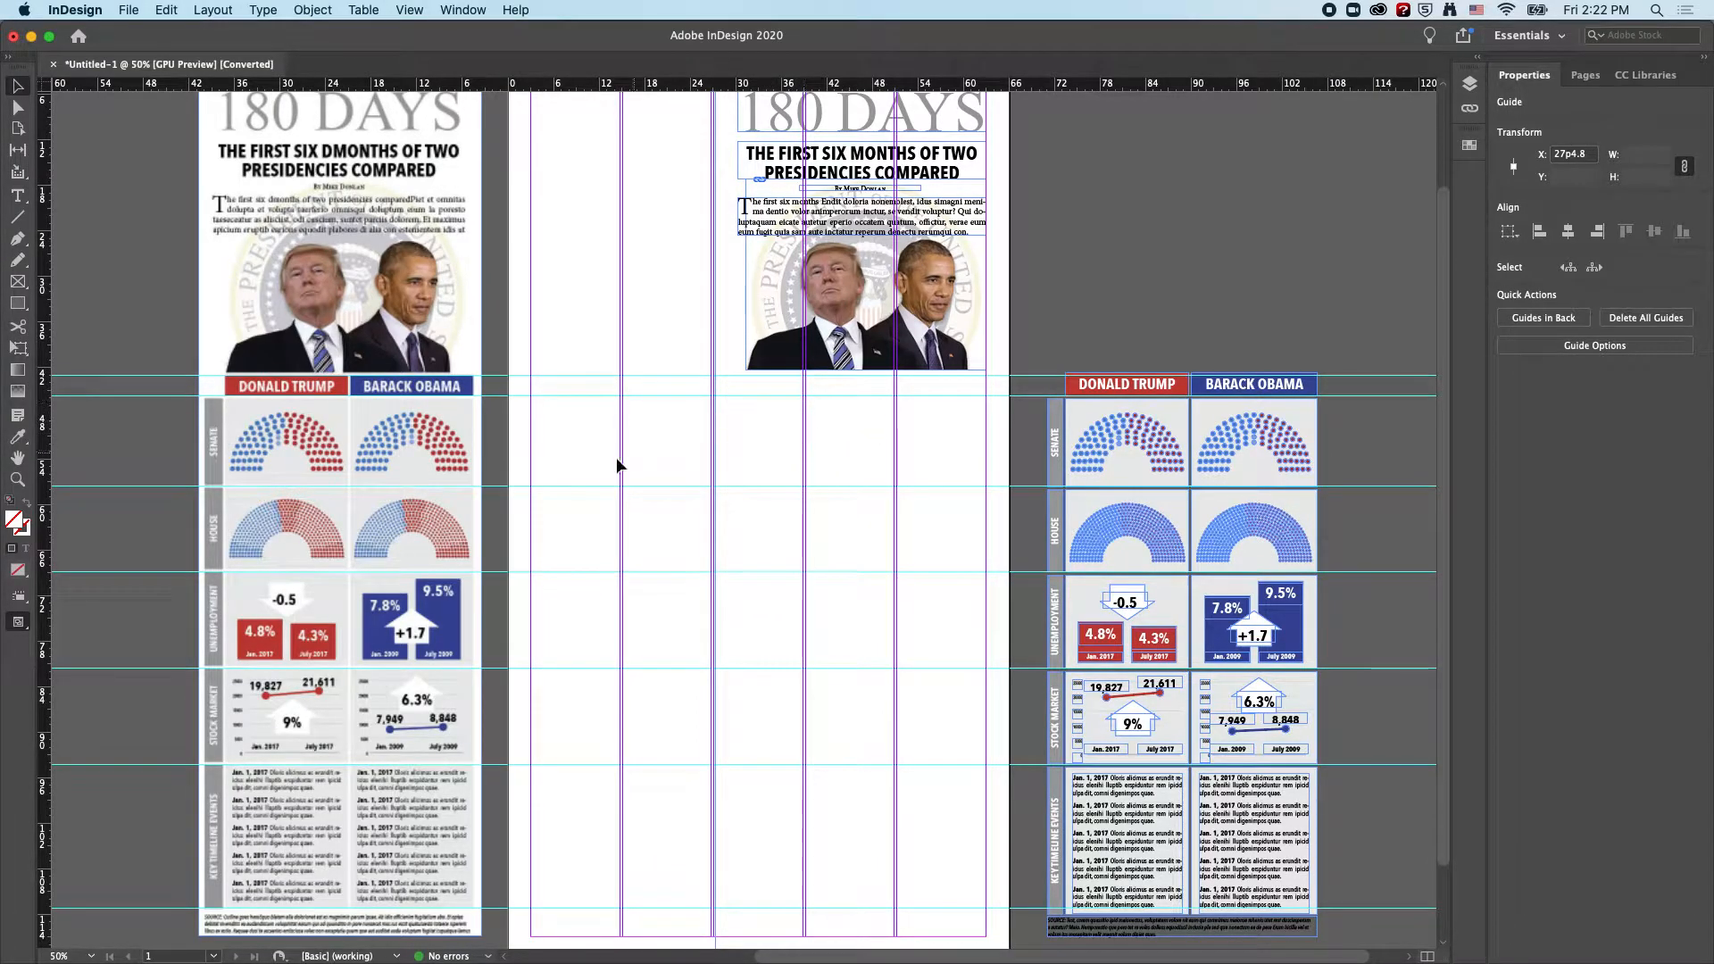
Draw a grid of rectangles, three columns by six rows, about 35p10 wide and 70p3 high, from the vertical guide to the outer margin
{"action": "left_click", "coordinate": [19, 306]}
{"action": "left_click_drag", "start_coordinate": [715, 376], "coordinate": [986, 911]}
{"action": "key", "text": "Up"}
{"action": "key", "text": "Up"}
{"action": "key", "text": "Up"}
{"action": "key", "text": "Up"}
{"action": "key", "text": "Up"}
{"action": "key", "text": "Right"}
{"action": "key", "text": "Right"}
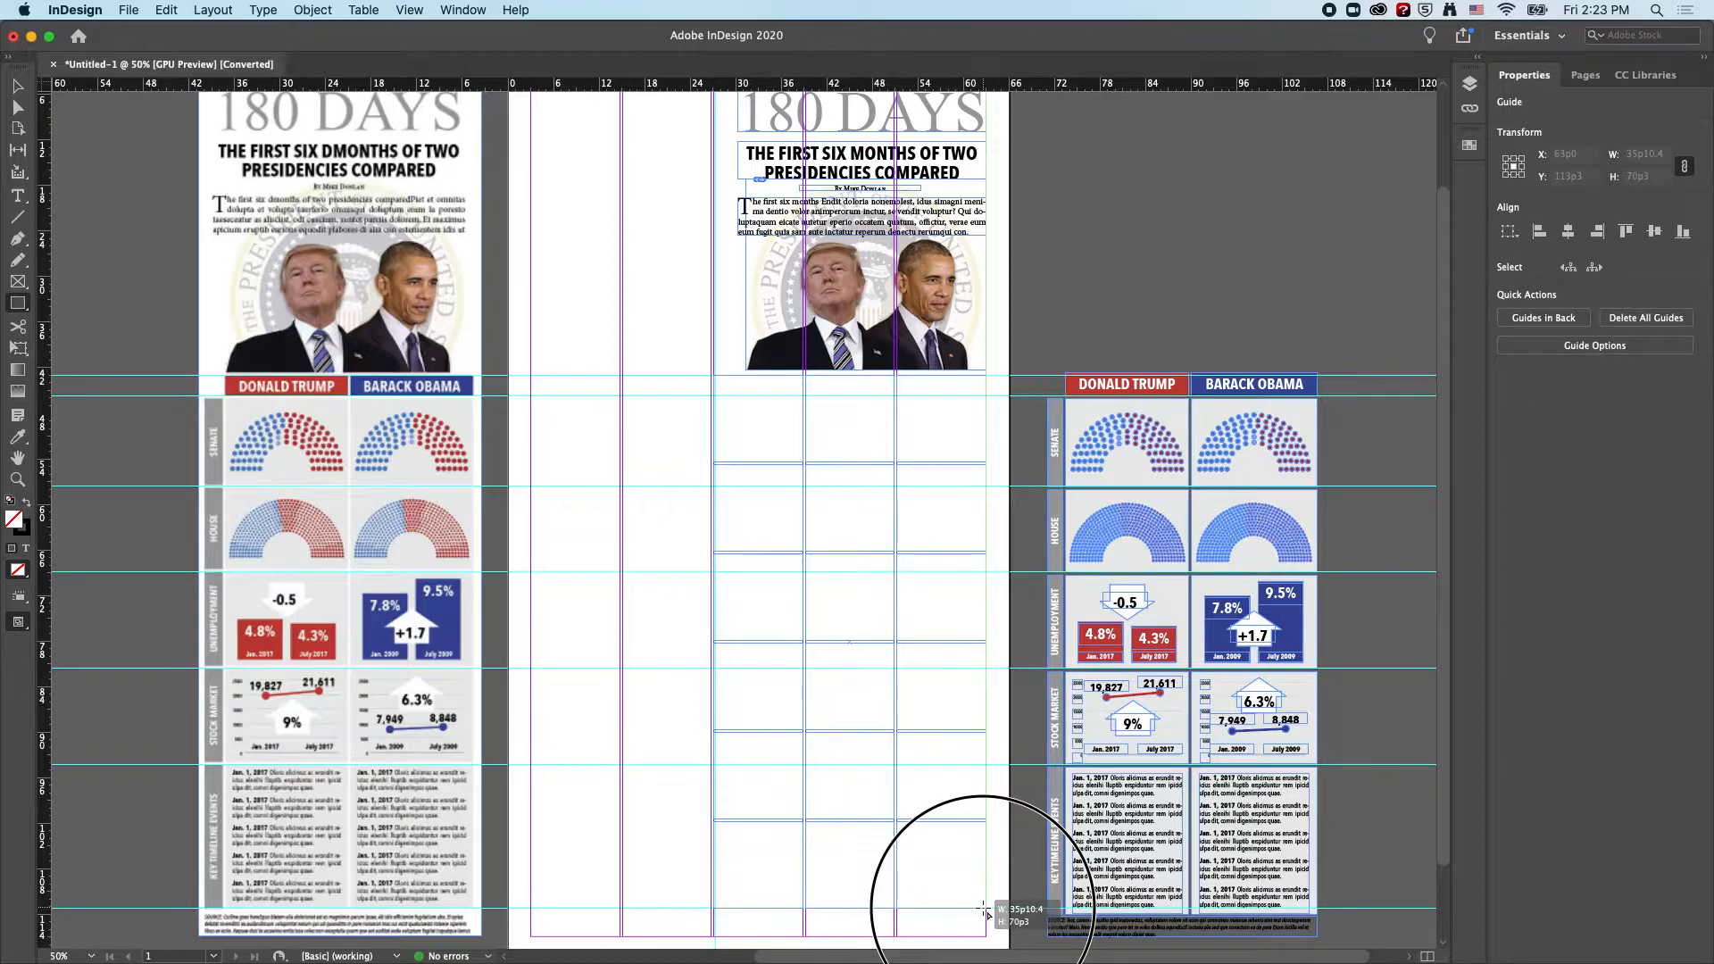
{"action": "left_click_drag", "start_coordinate": [985, 911], "coordinate": [986, 911]}
{"action": "left_click_drag", "start_coordinate": [985, 908], "coordinate": [986, 911]}
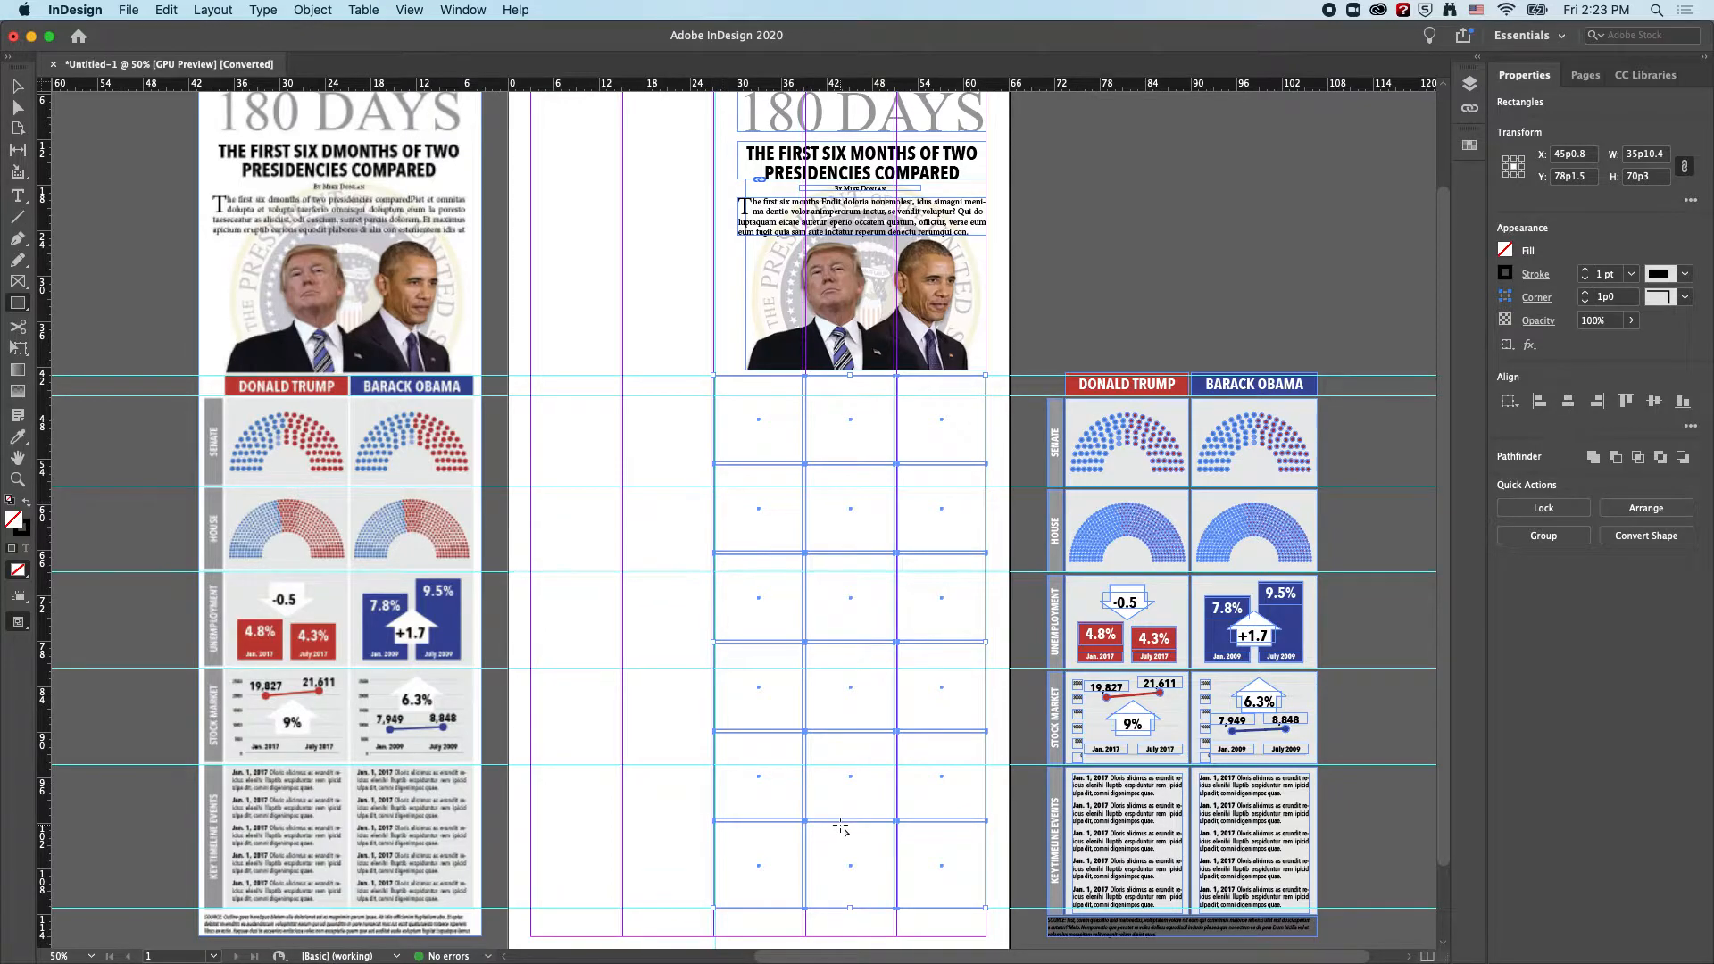
Remove the stroke from the grid rectangles and fill them with the light gray sampled from the reference chart's cells
{"action": "left_click", "coordinate": [1512, 277]}
{"action": "left_click", "coordinate": [1568, 392]}
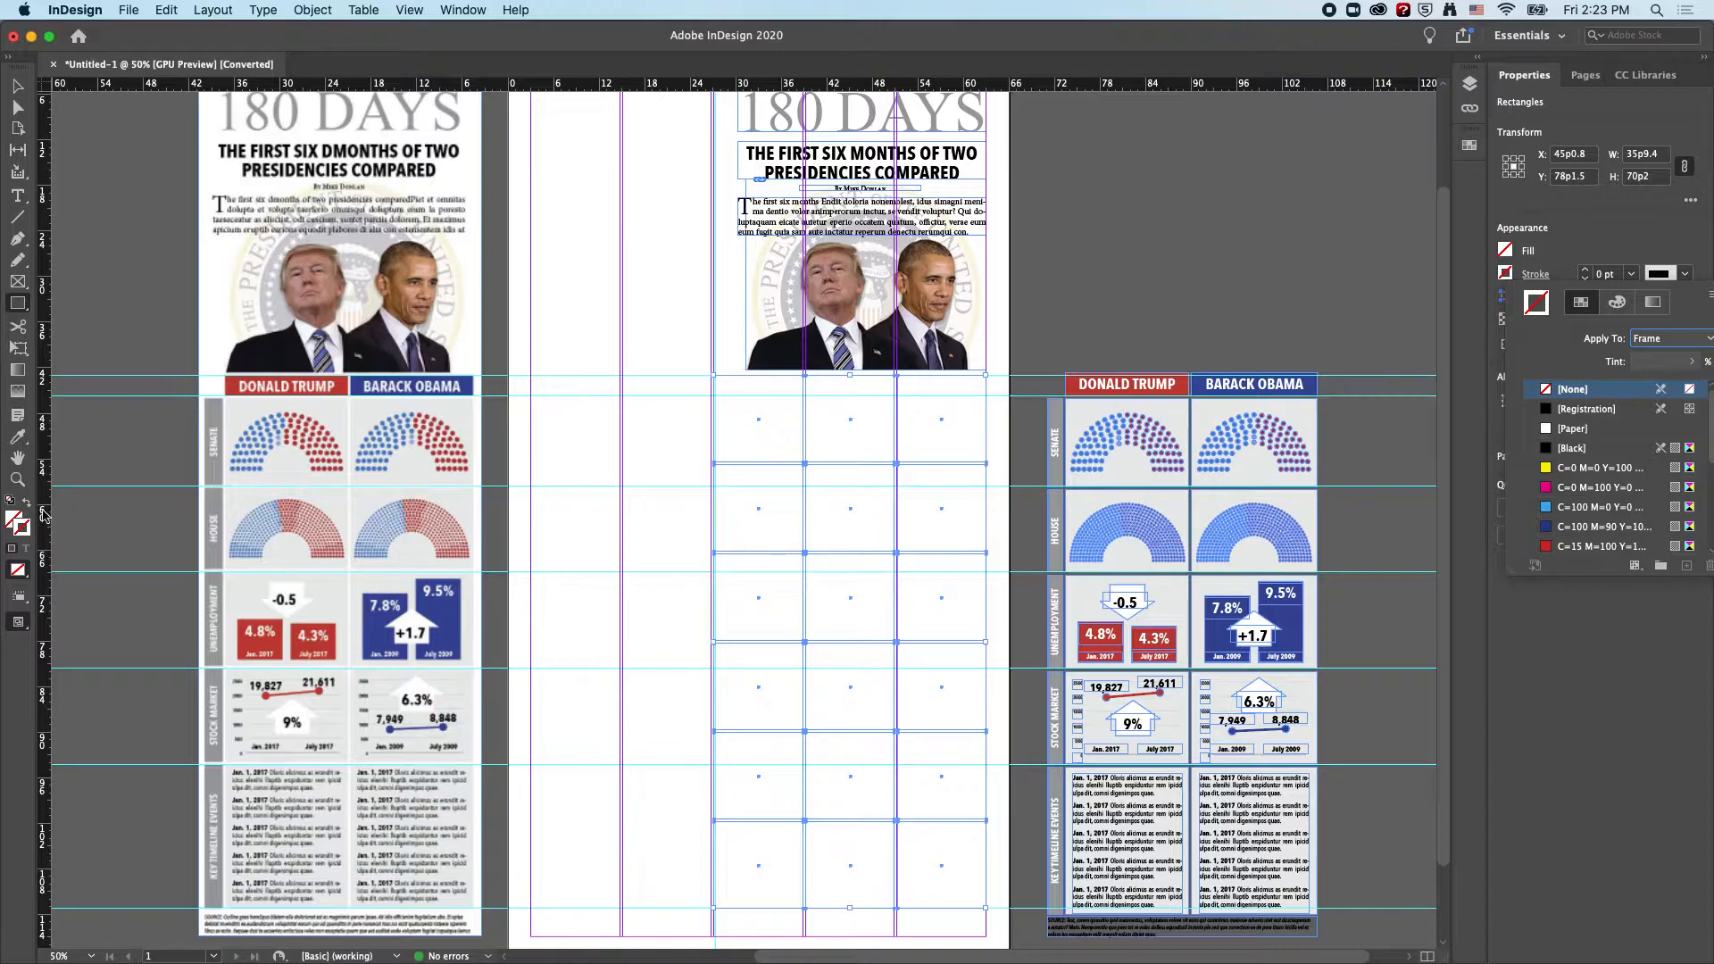
{"action": "left_click", "coordinate": [16, 517]}
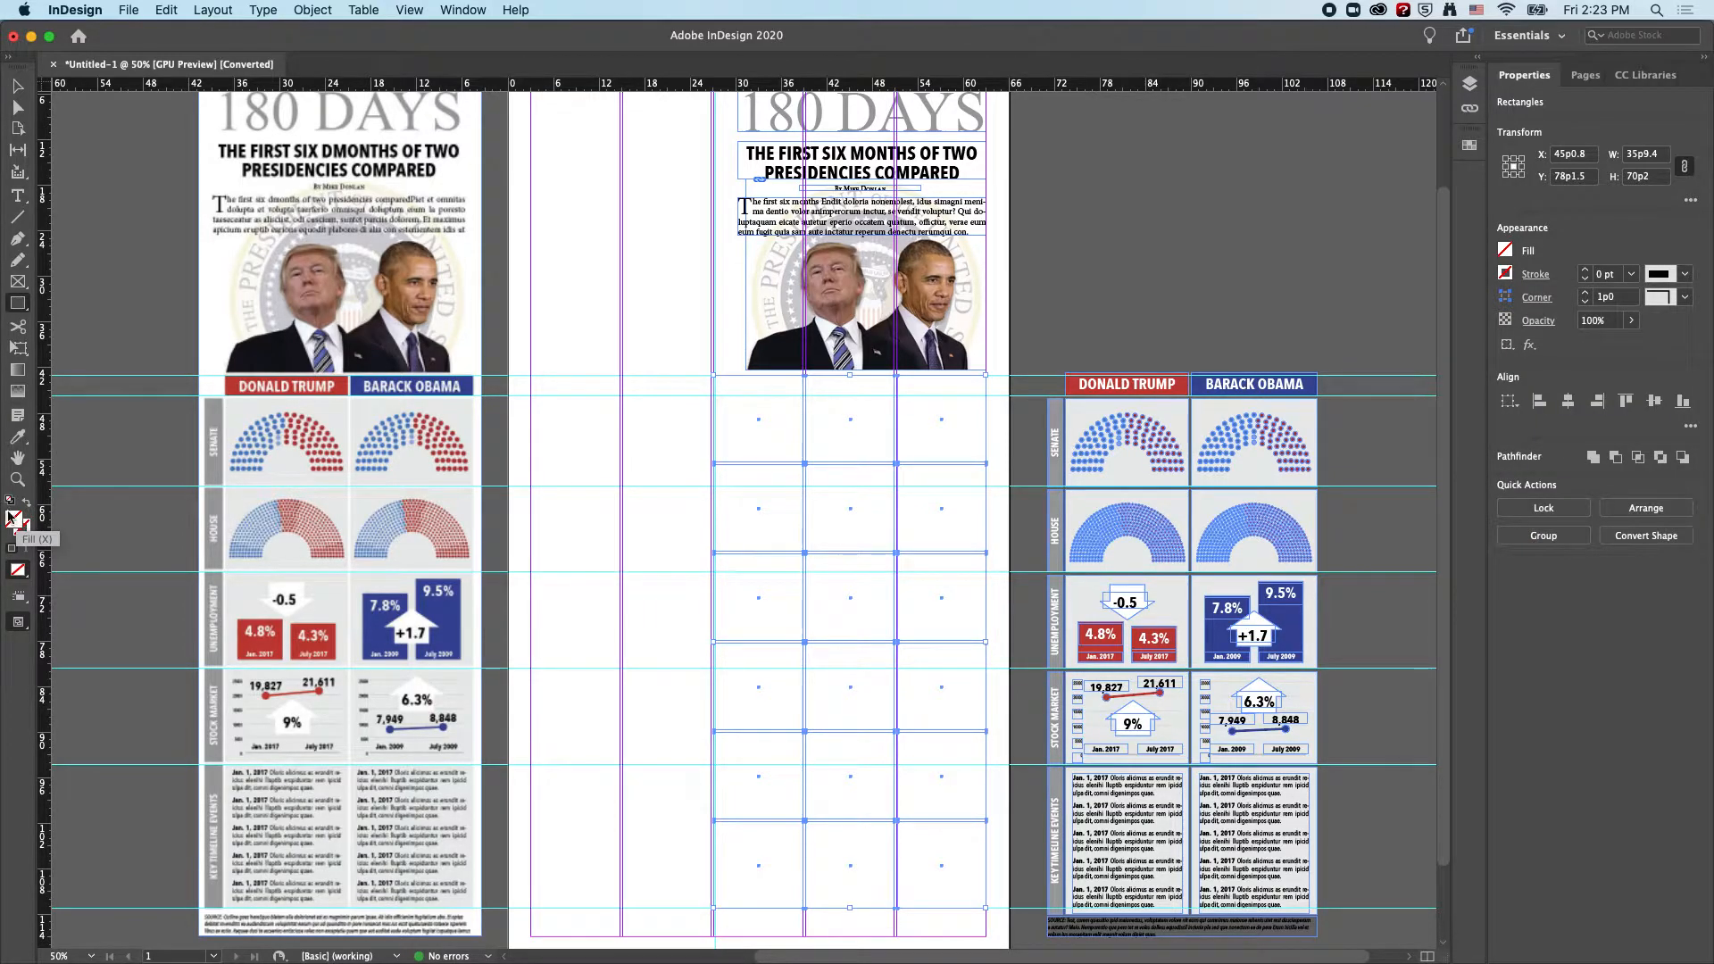
{"action": "left_click", "coordinate": [17, 436]}
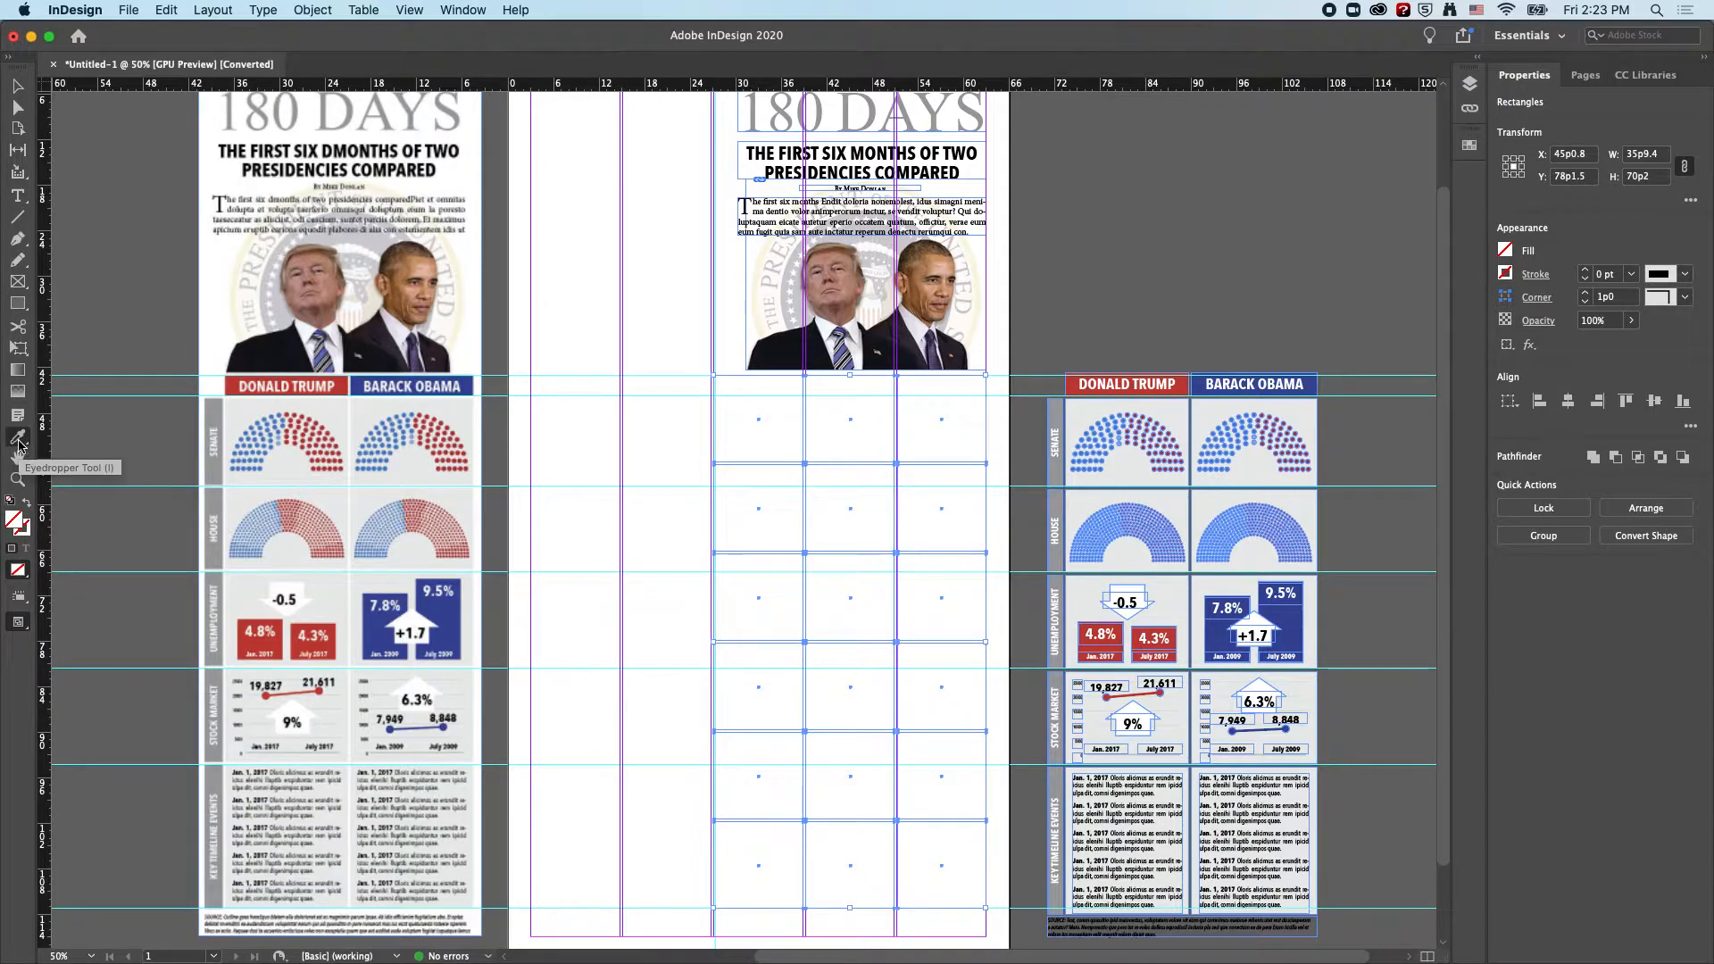
{"action": "left_click", "coordinate": [357, 492]}
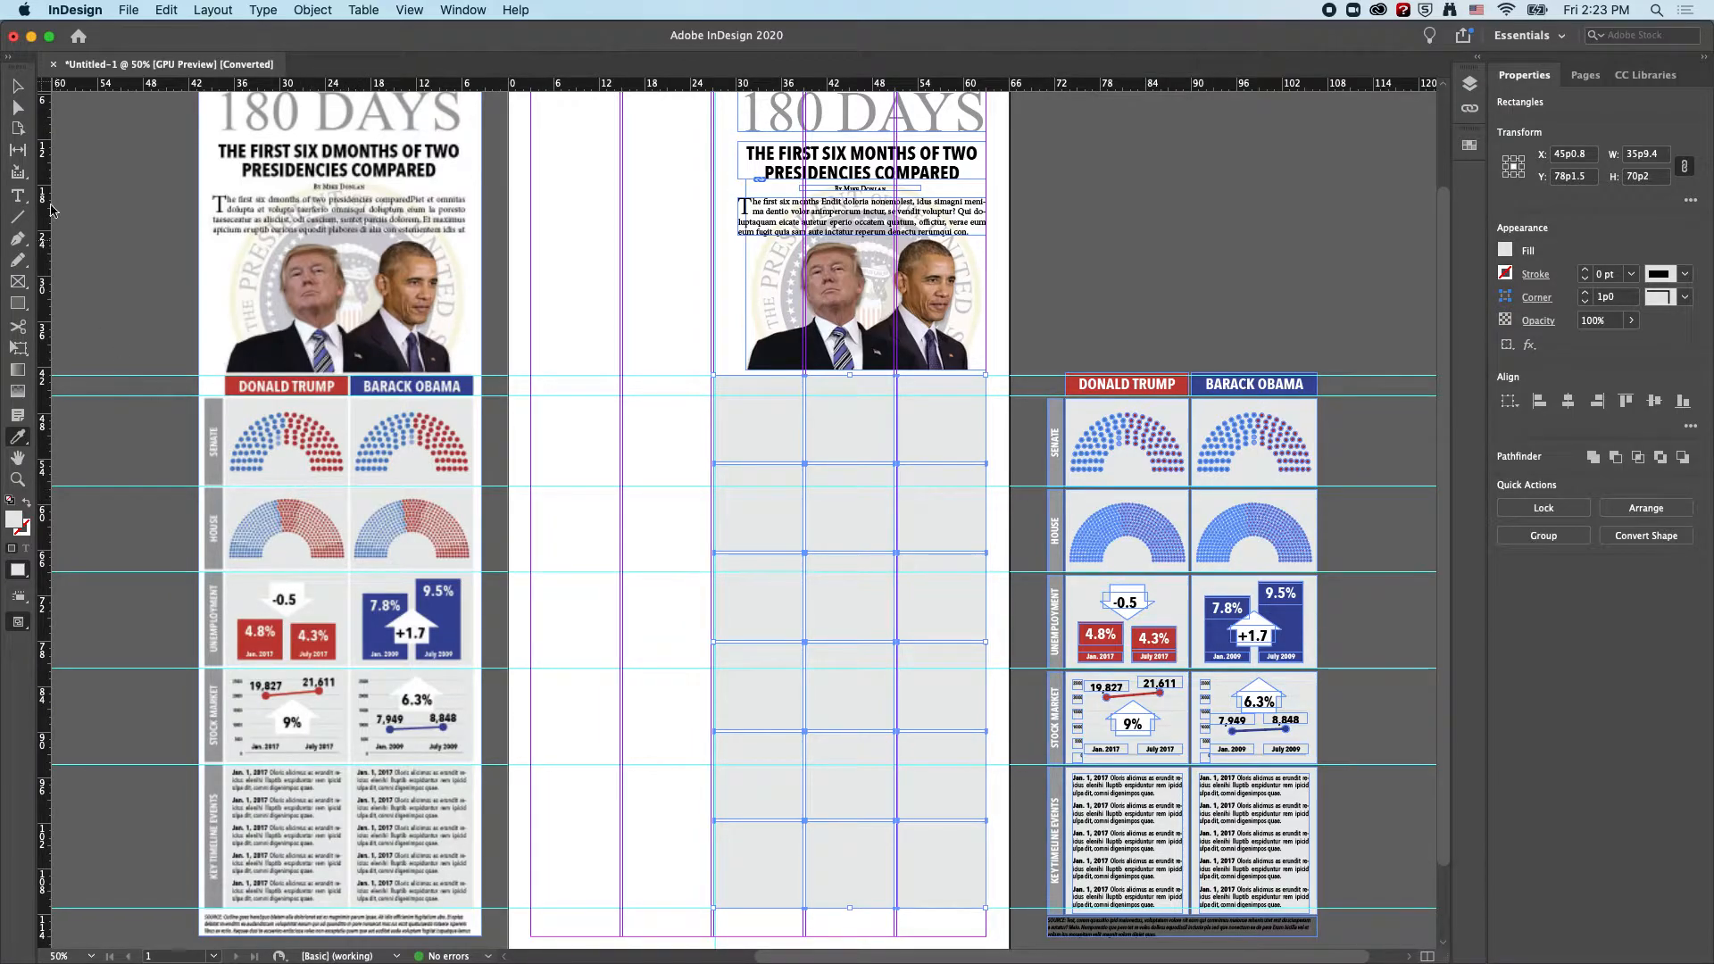
With the Gap tool, align the grid's row gaps with the horizontal guides and narrow its first column to about 2p0, evening out the other two
{"action": "left_click", "coordinate": [20, 153]}
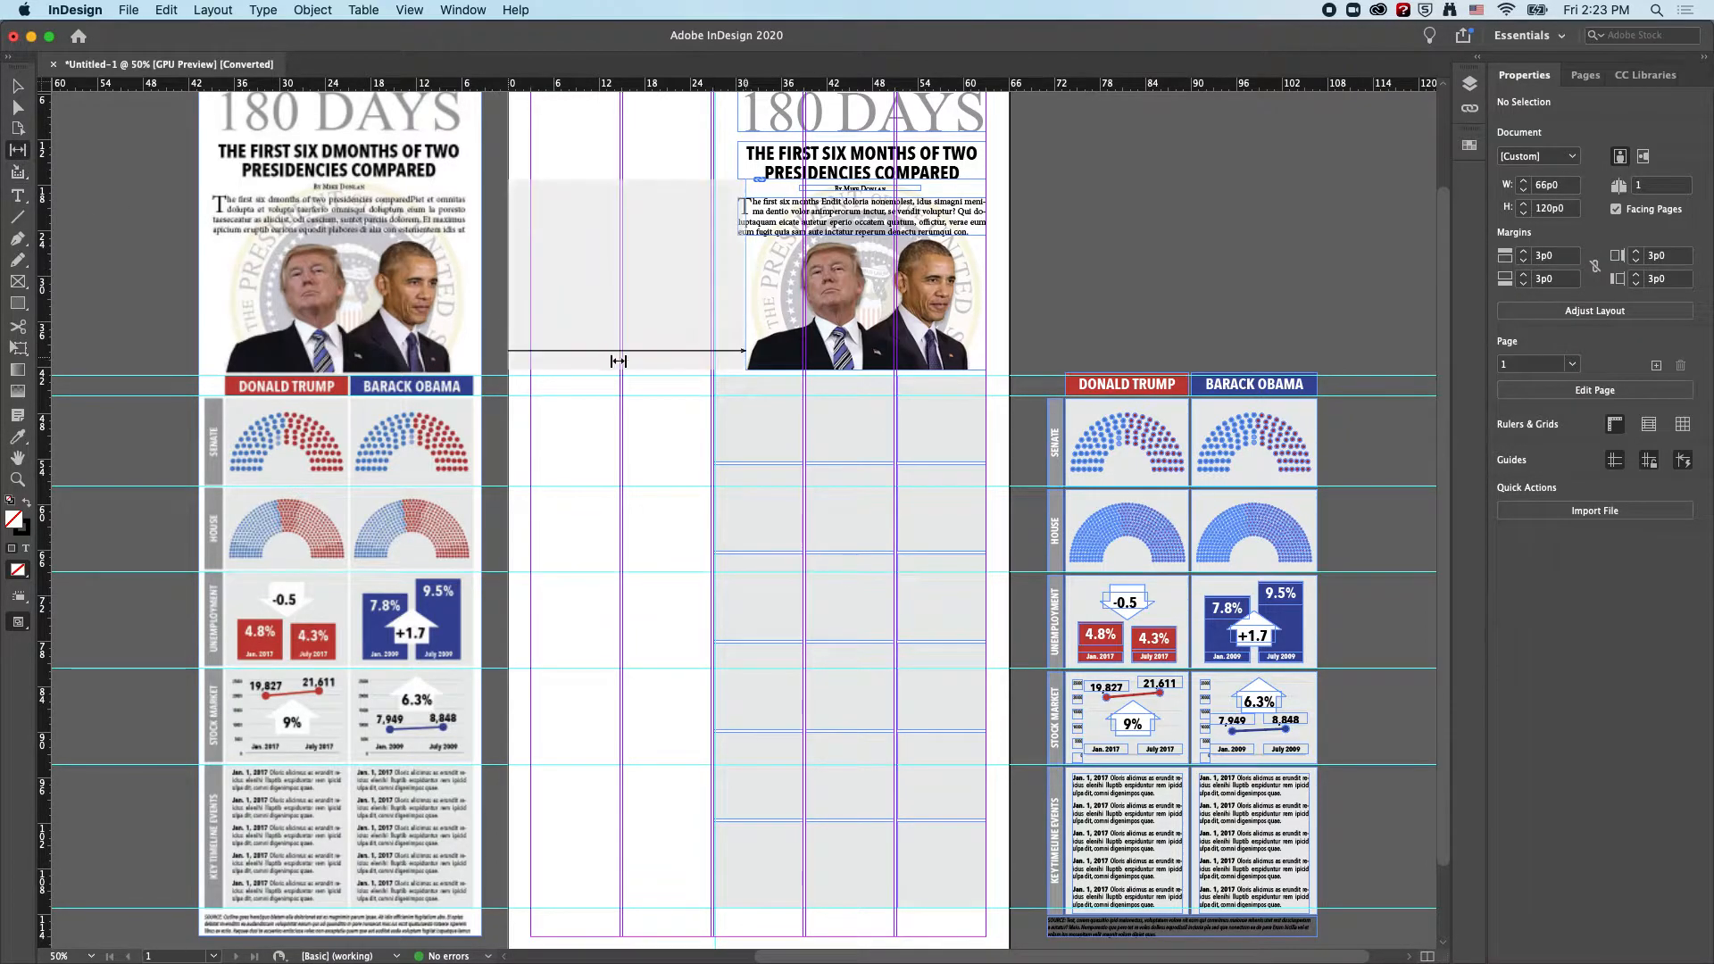
{"action": "left_click_drag", "start_coordinate": [771, 464], "coordinate": [775, 399]}
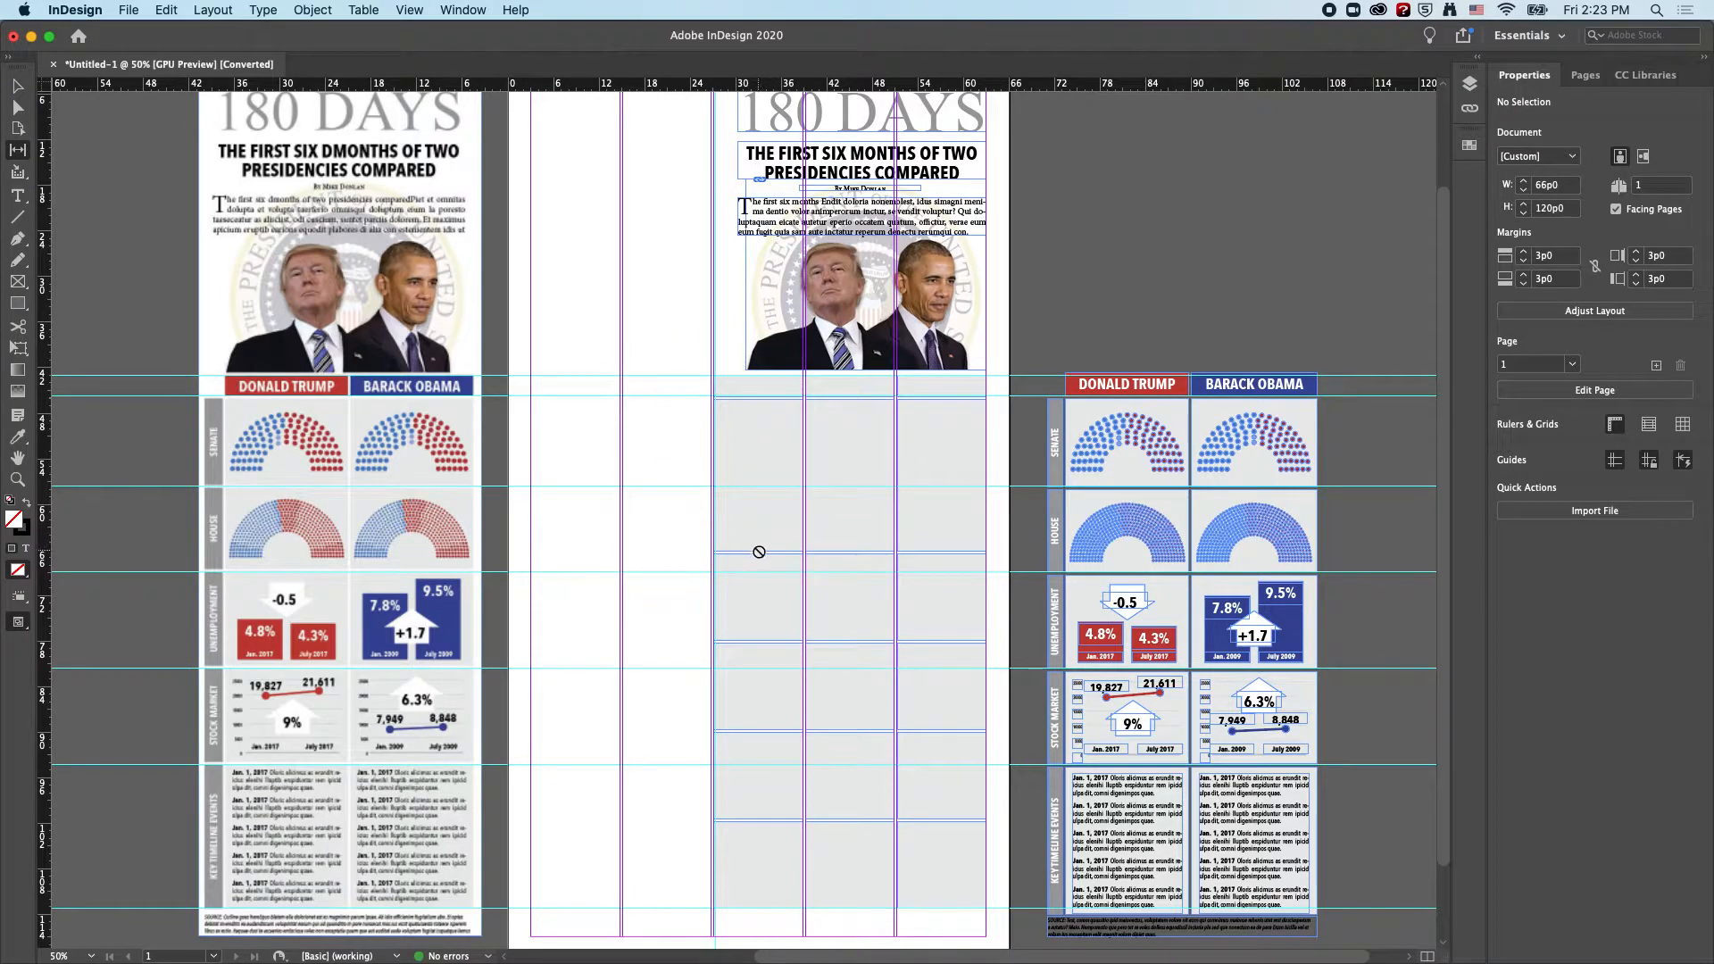
{"action": "left_click_drag", "start_coordinate": [758, 551], "coordinate": [777, 487]}
{"action": "left_click_drag", "start_coordinate": [750, 640], "coordinate": [765, 574]}
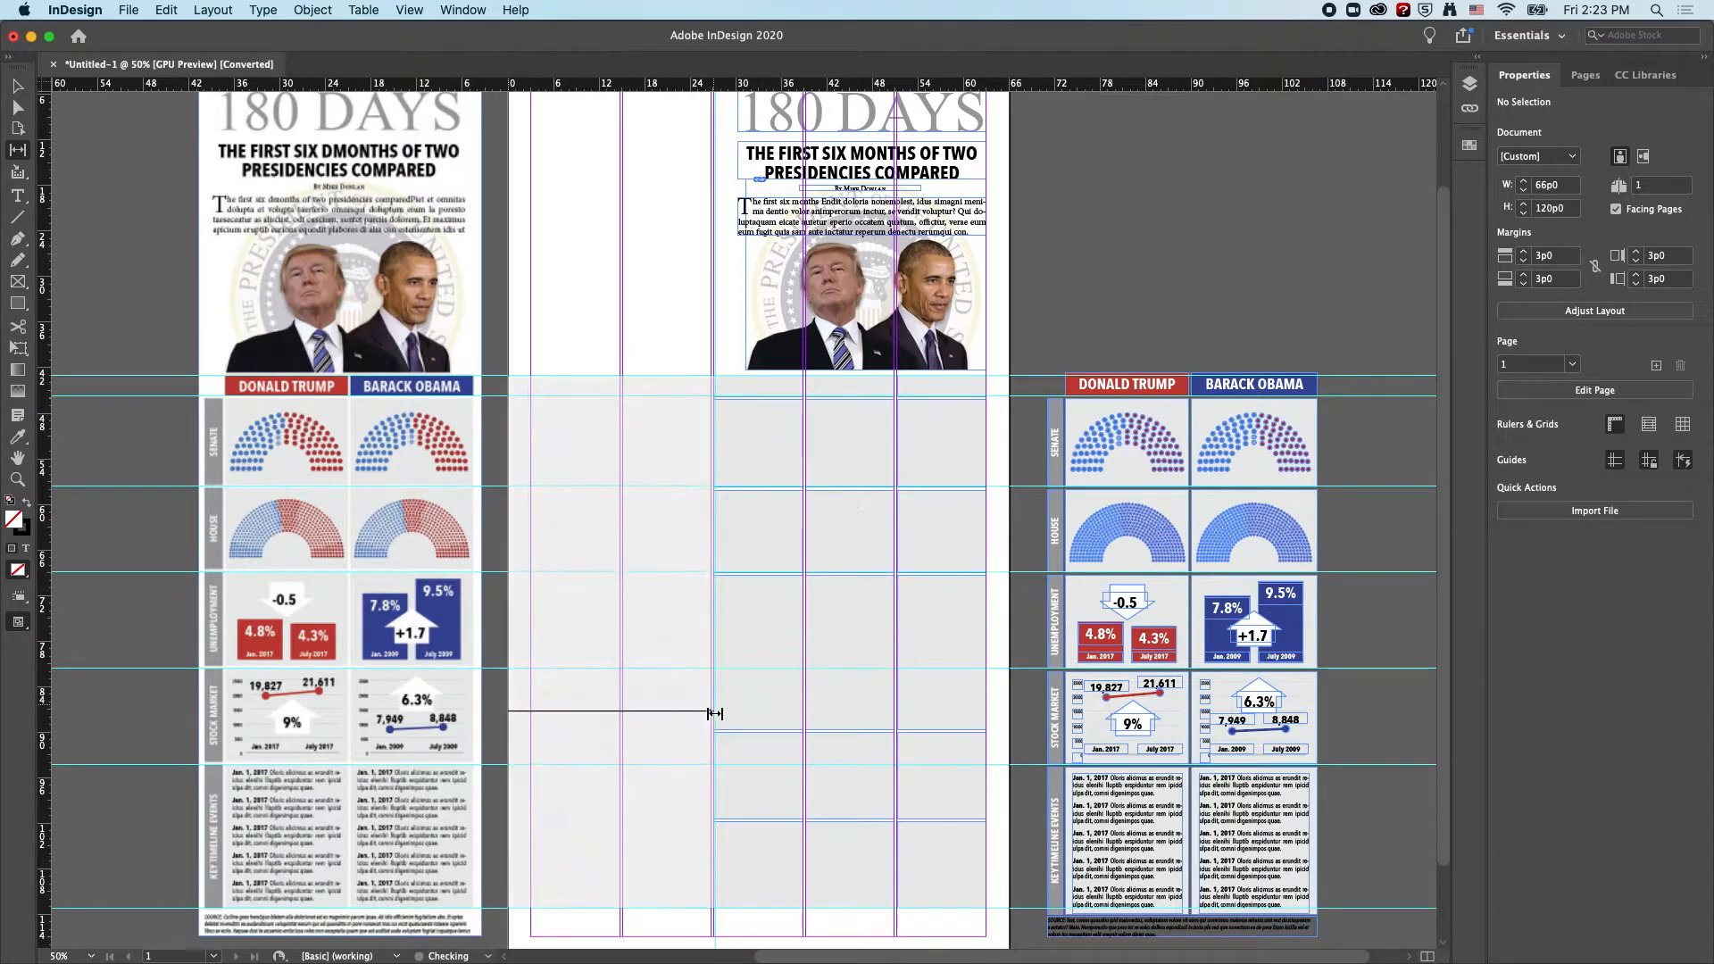
{"action": "left_click_drag", "start_coordinate": [731, 731], "coordinate": [754, 672]}
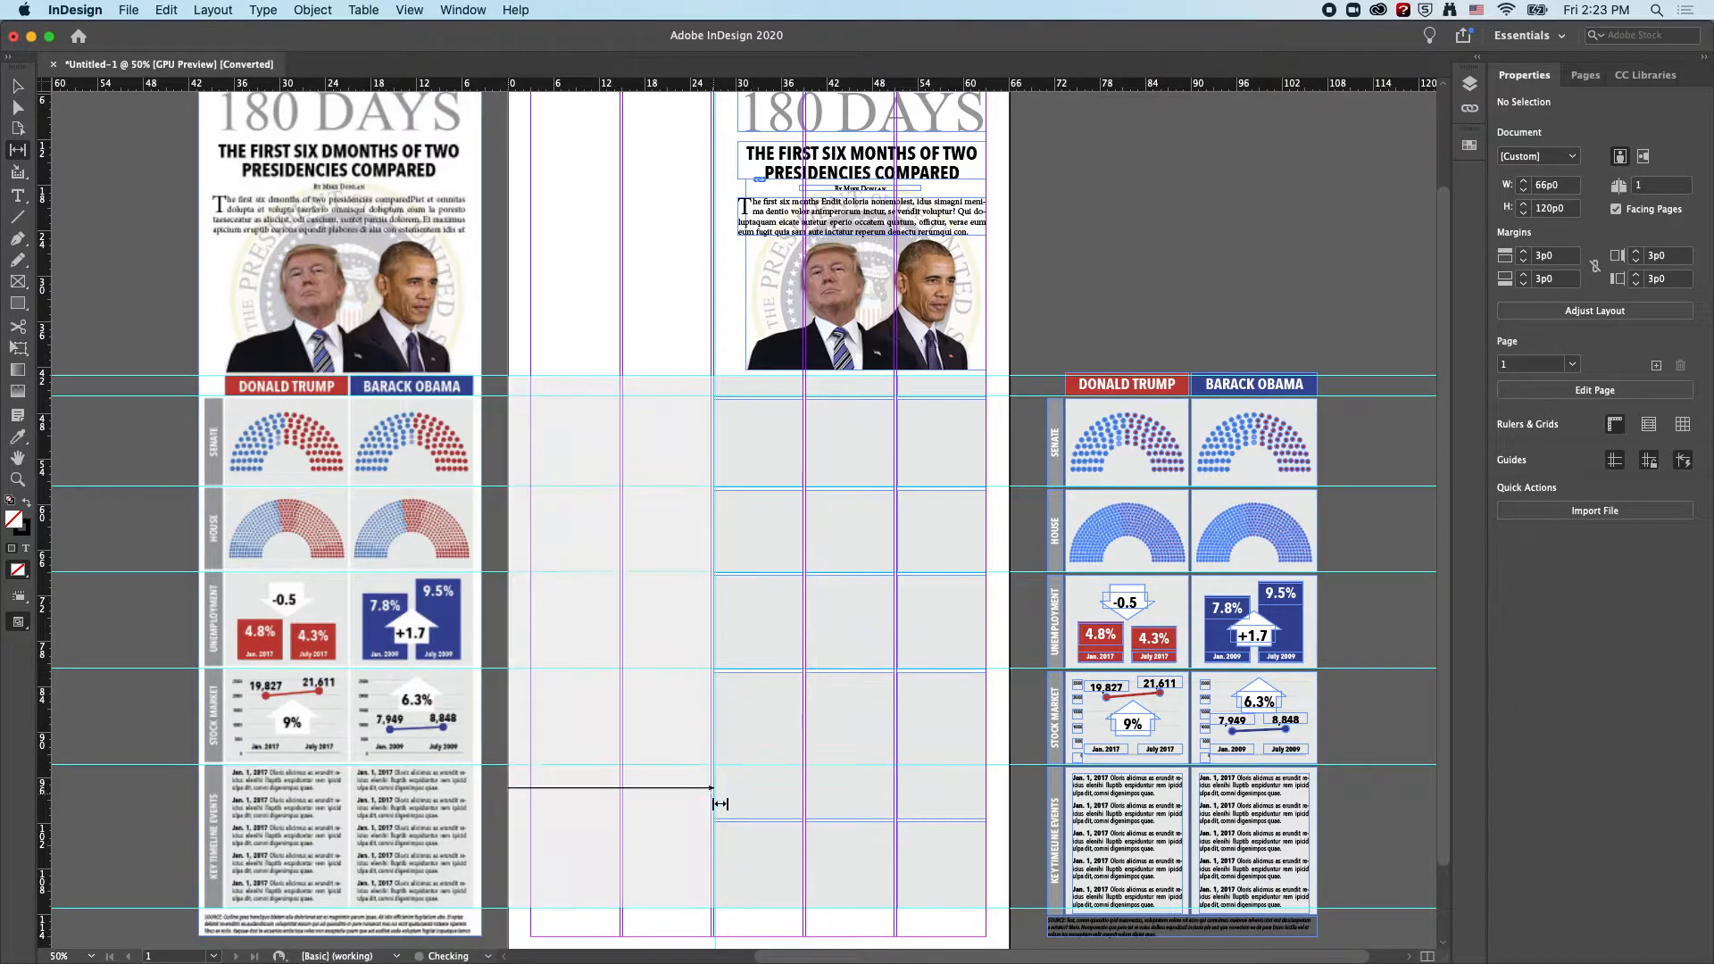
{"action": "left_click_drag", "start_coordinate": [737, 814], "coordinate": [753, 766]}
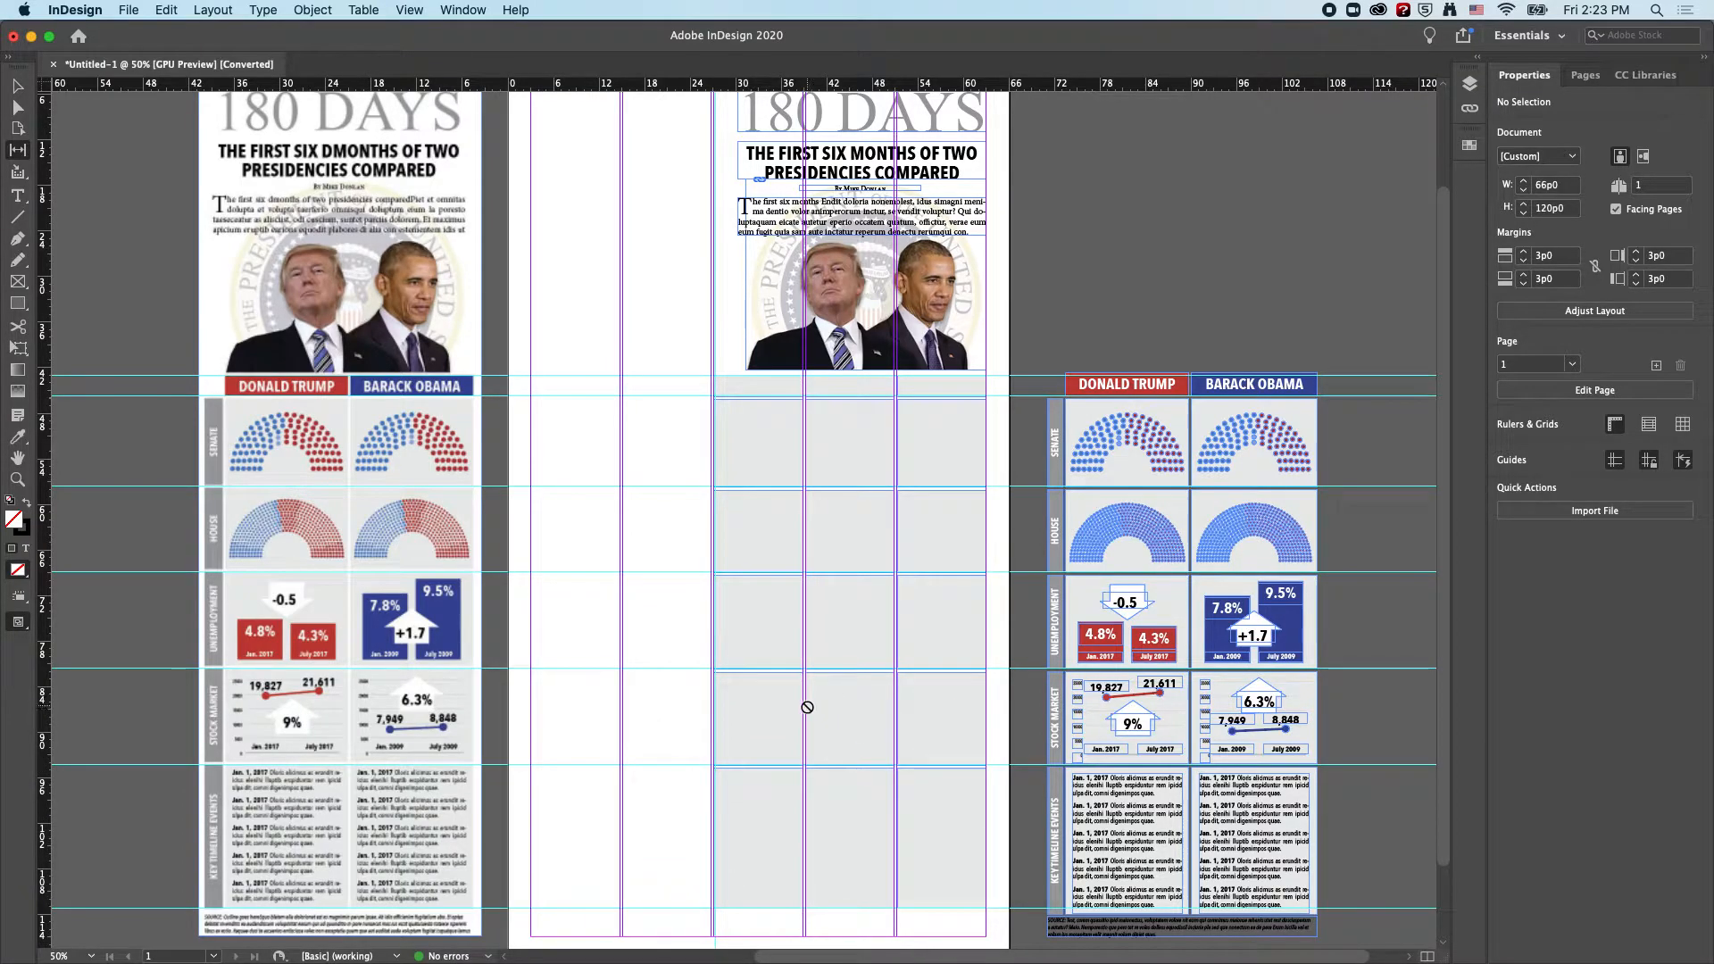
{"action": "left_click_drag", "start_coordinate": [806, 706], "coordinate": [730, 705]}
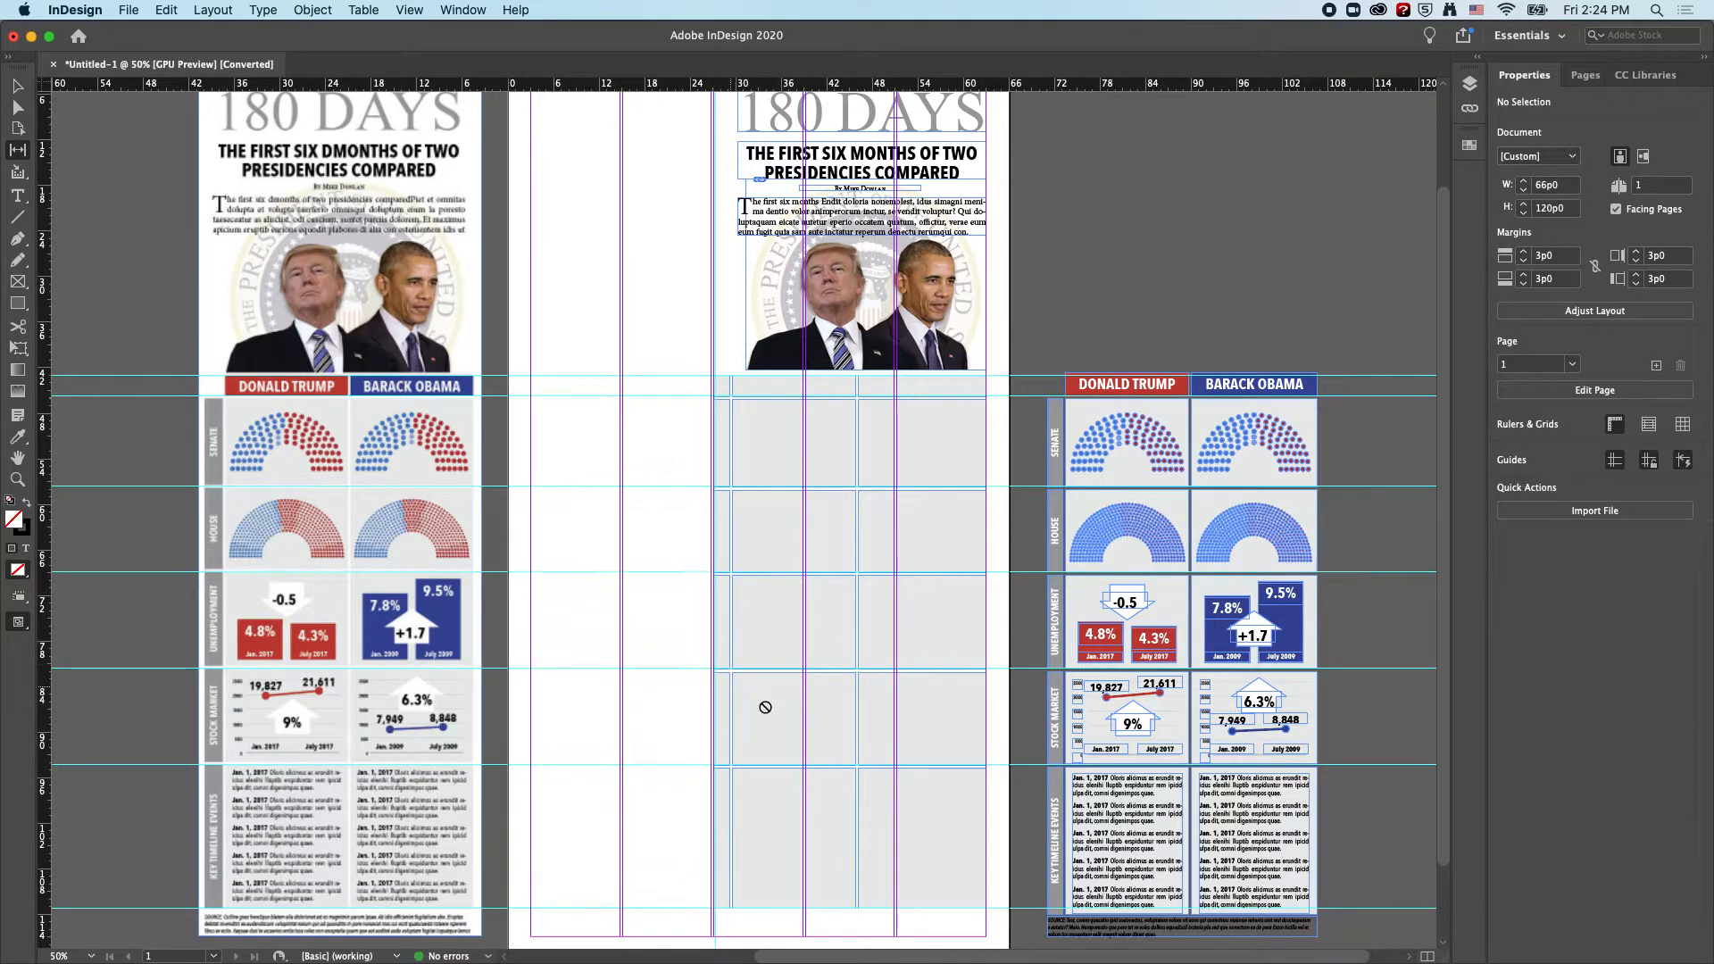
Delete the small rectangle in the grid's upper-left corner
{"action": "left_click", "coordinate": [18, 86]}
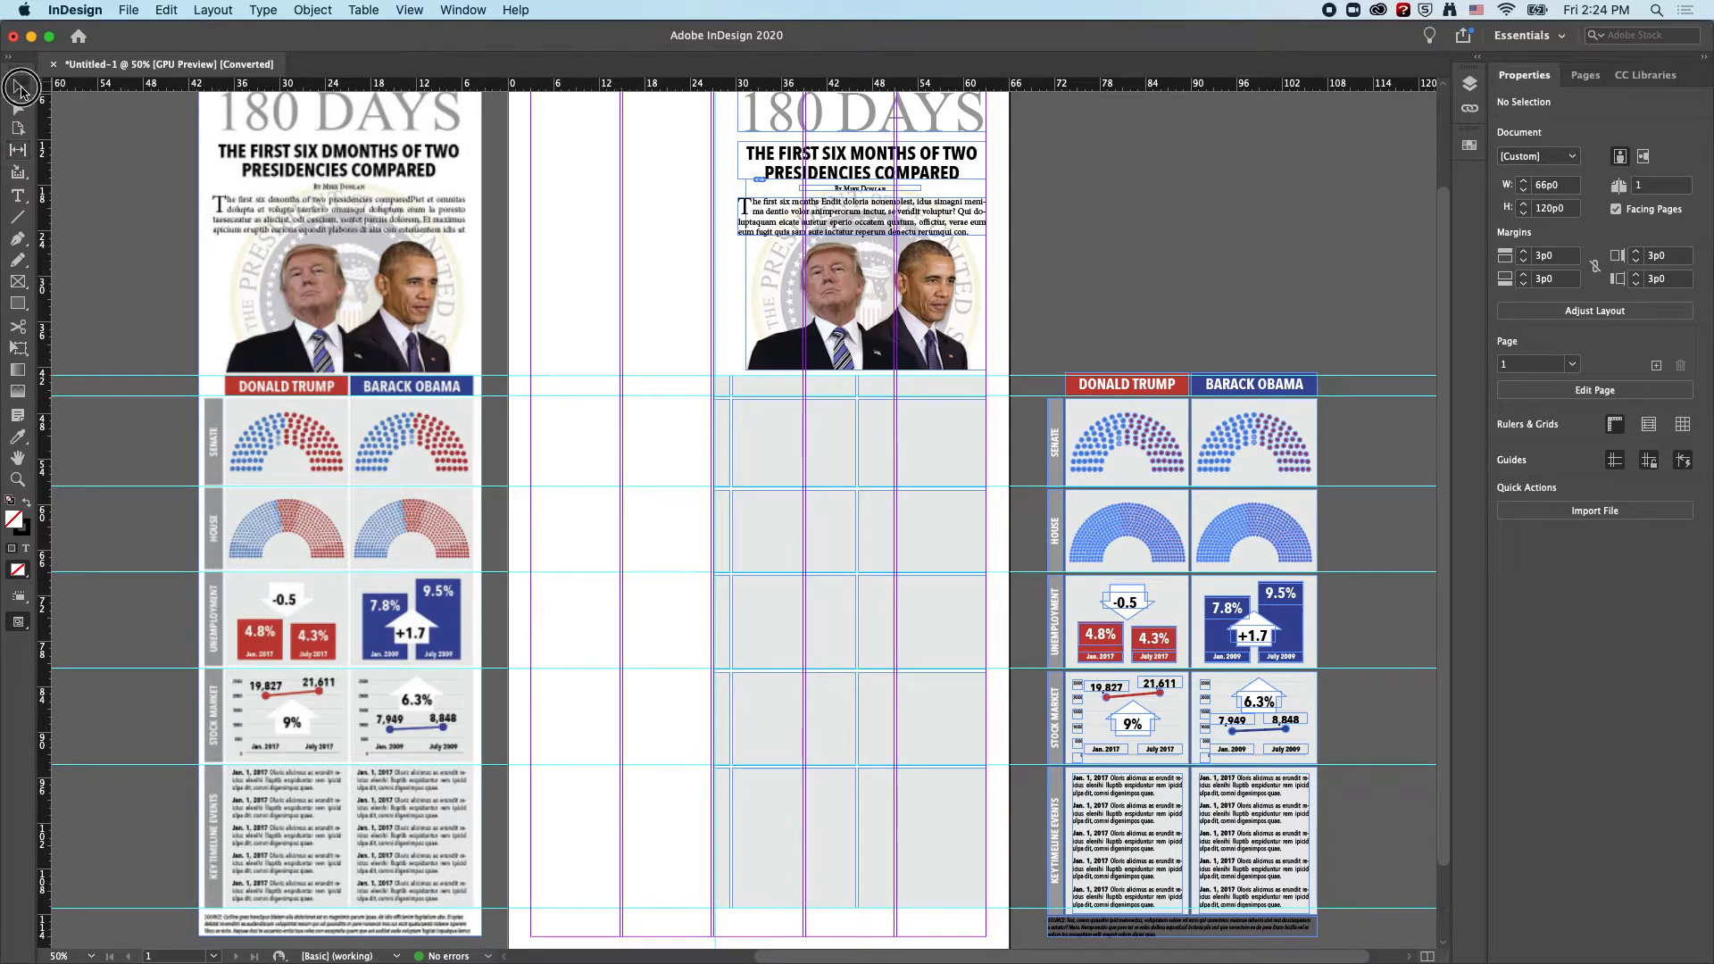
{"action": "left_click", "coordinate": [725, 393]}
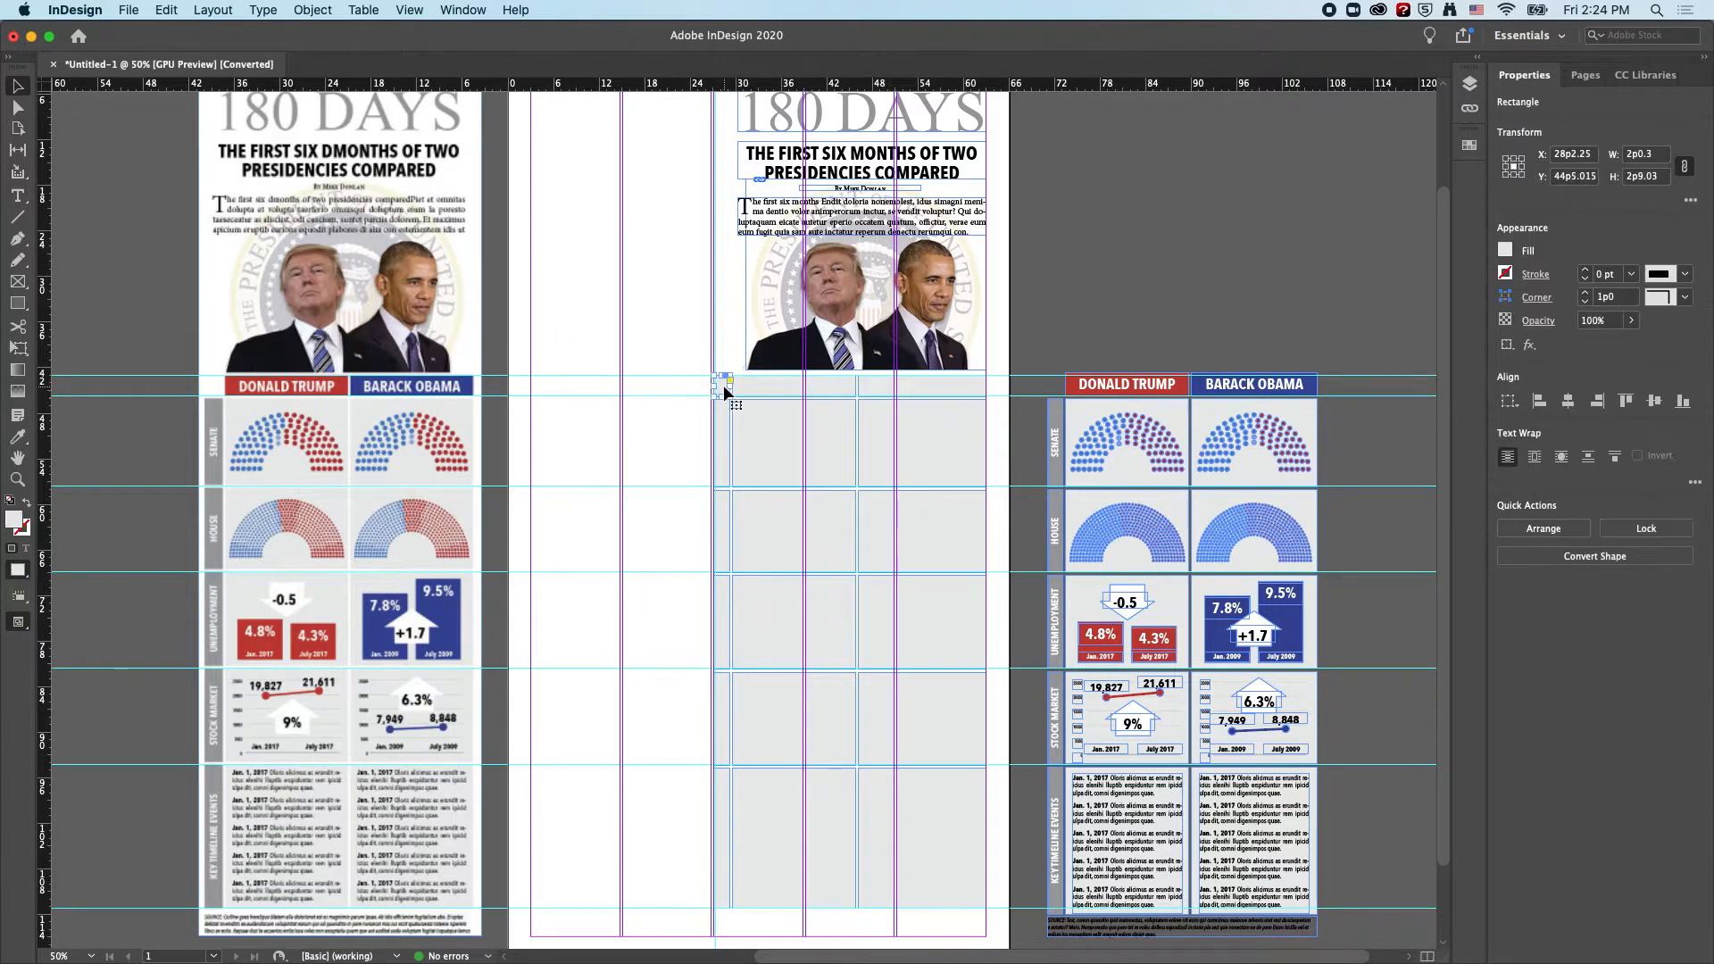
{"action": "left_click", "coordinate": [695, 441]}
Fill the five narrow row-label rectangles in the first column with the darker gray sampled from the reference chart's label column
{"action": "left_click_drag", "start_coordinate": [678, 437], "coordinate": [726, 834]}
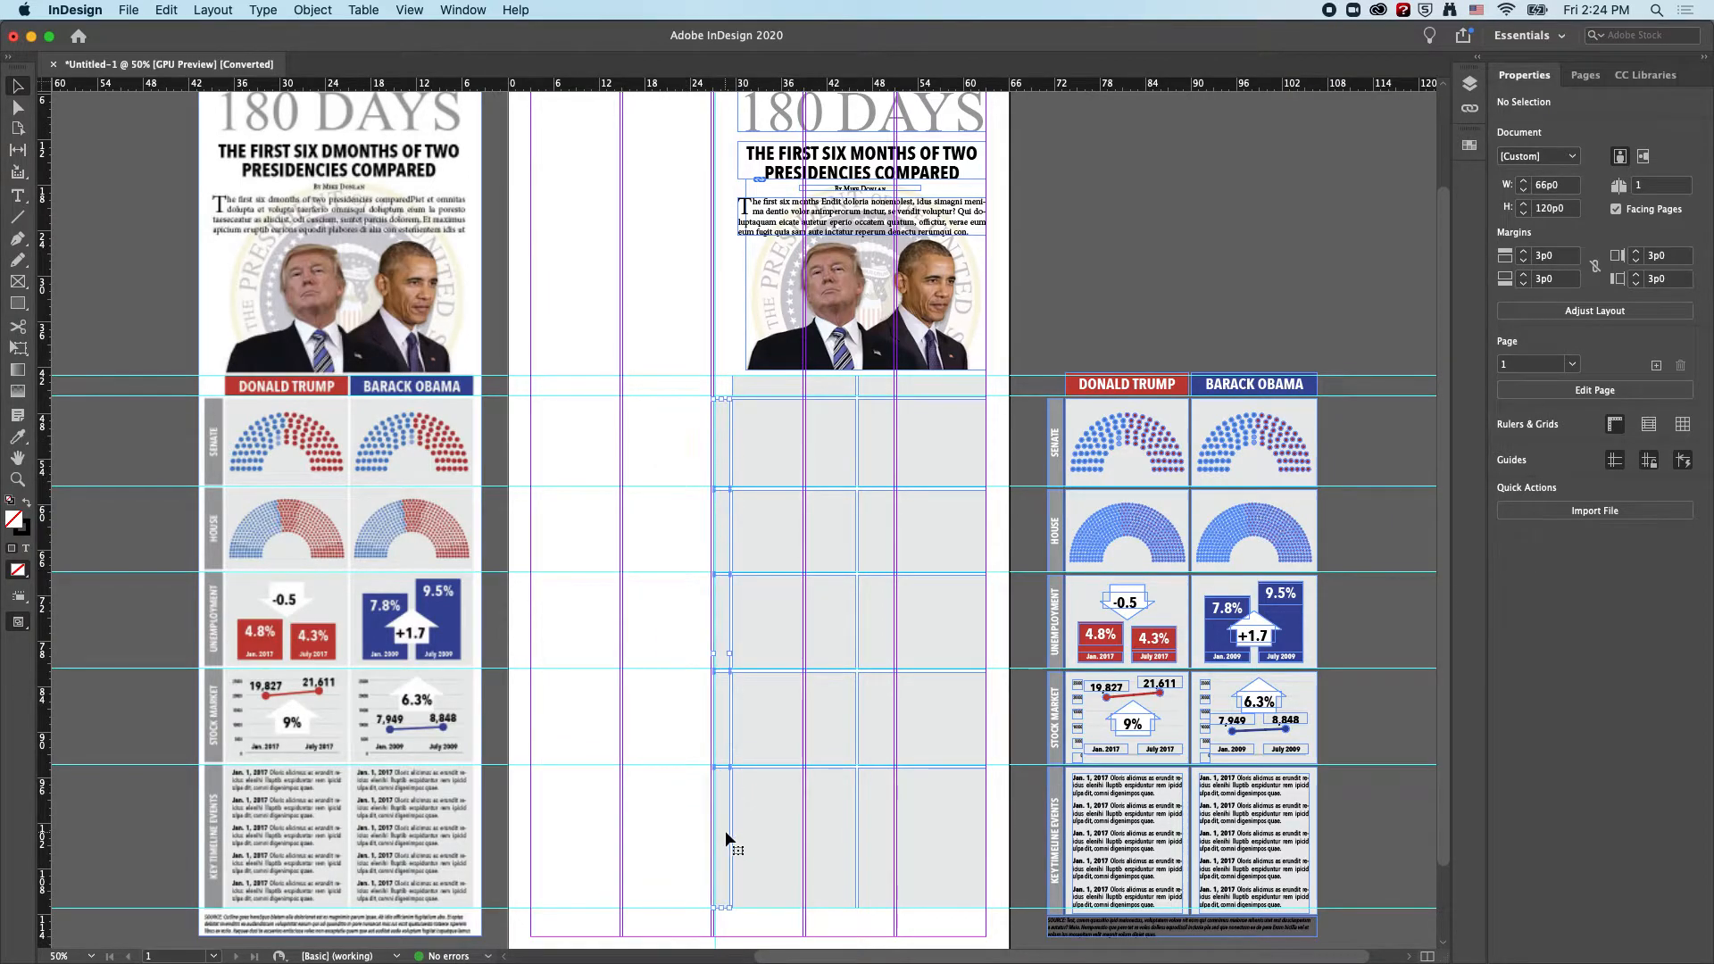
{"action": "left_click", "coordinate": [17, 436]}
{"action": "left_click", "coordinate": [214, 418]}
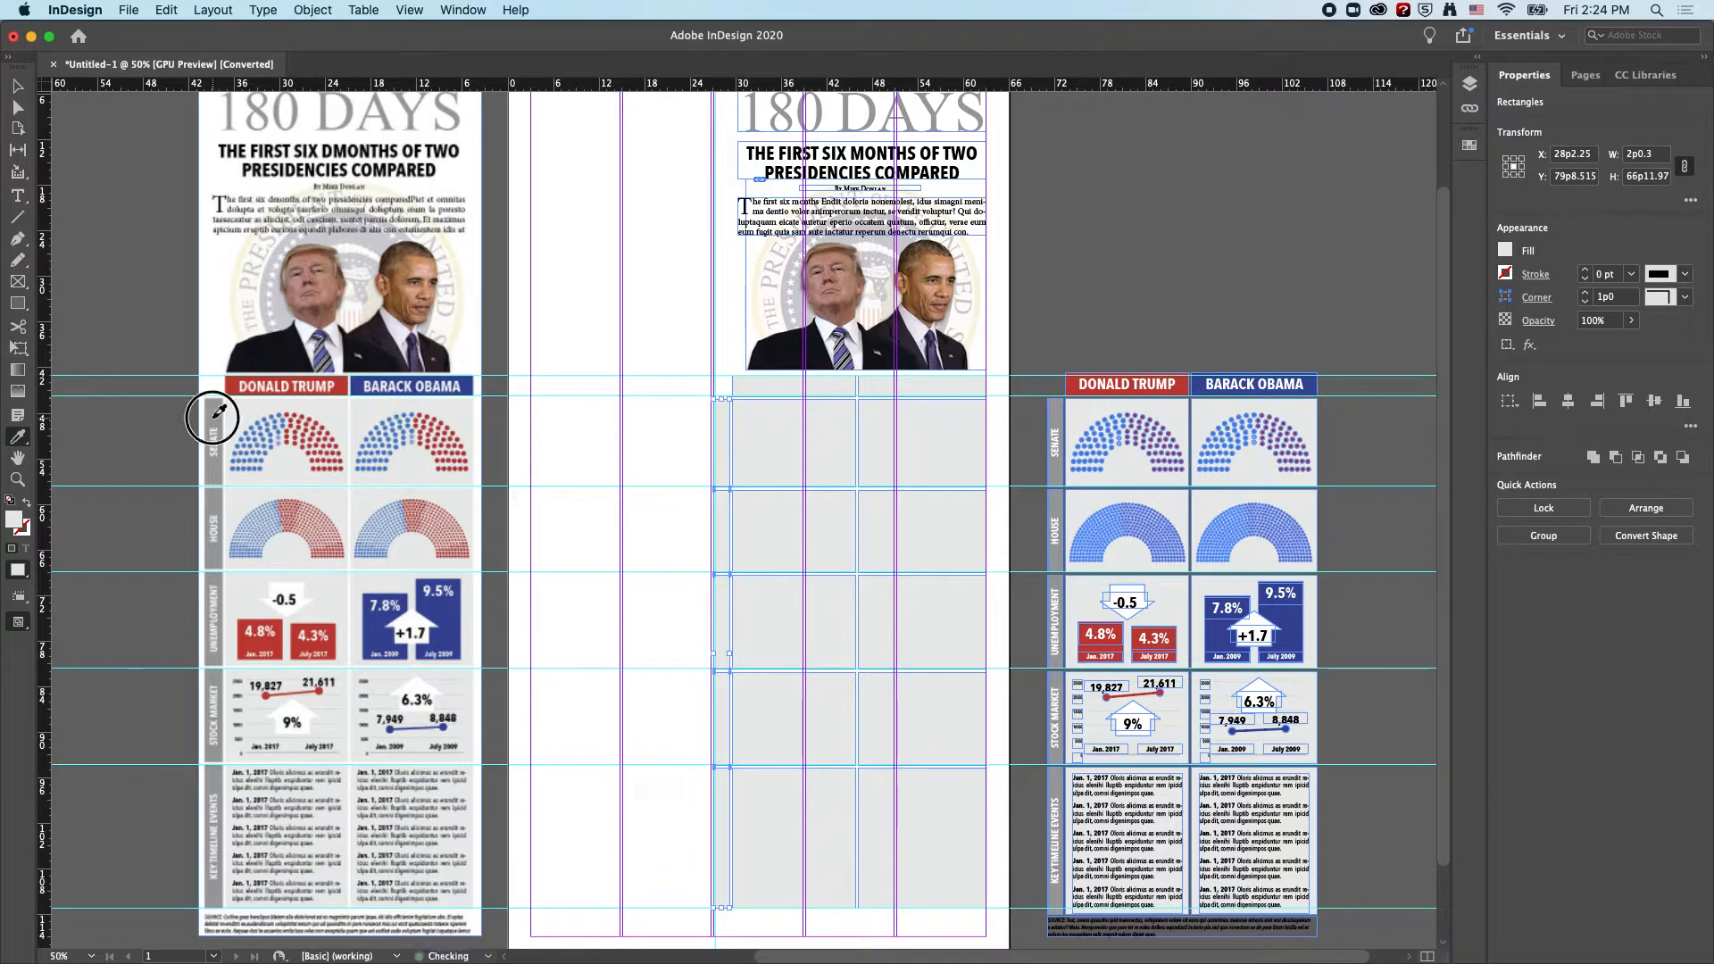
Fill the middle column's header rectangle with the red sampled from the reference chart's first header
{"action": "left_click", "coordinate": [17, 85]}
{"action": "left_click", "coordinate": [761, 387]}
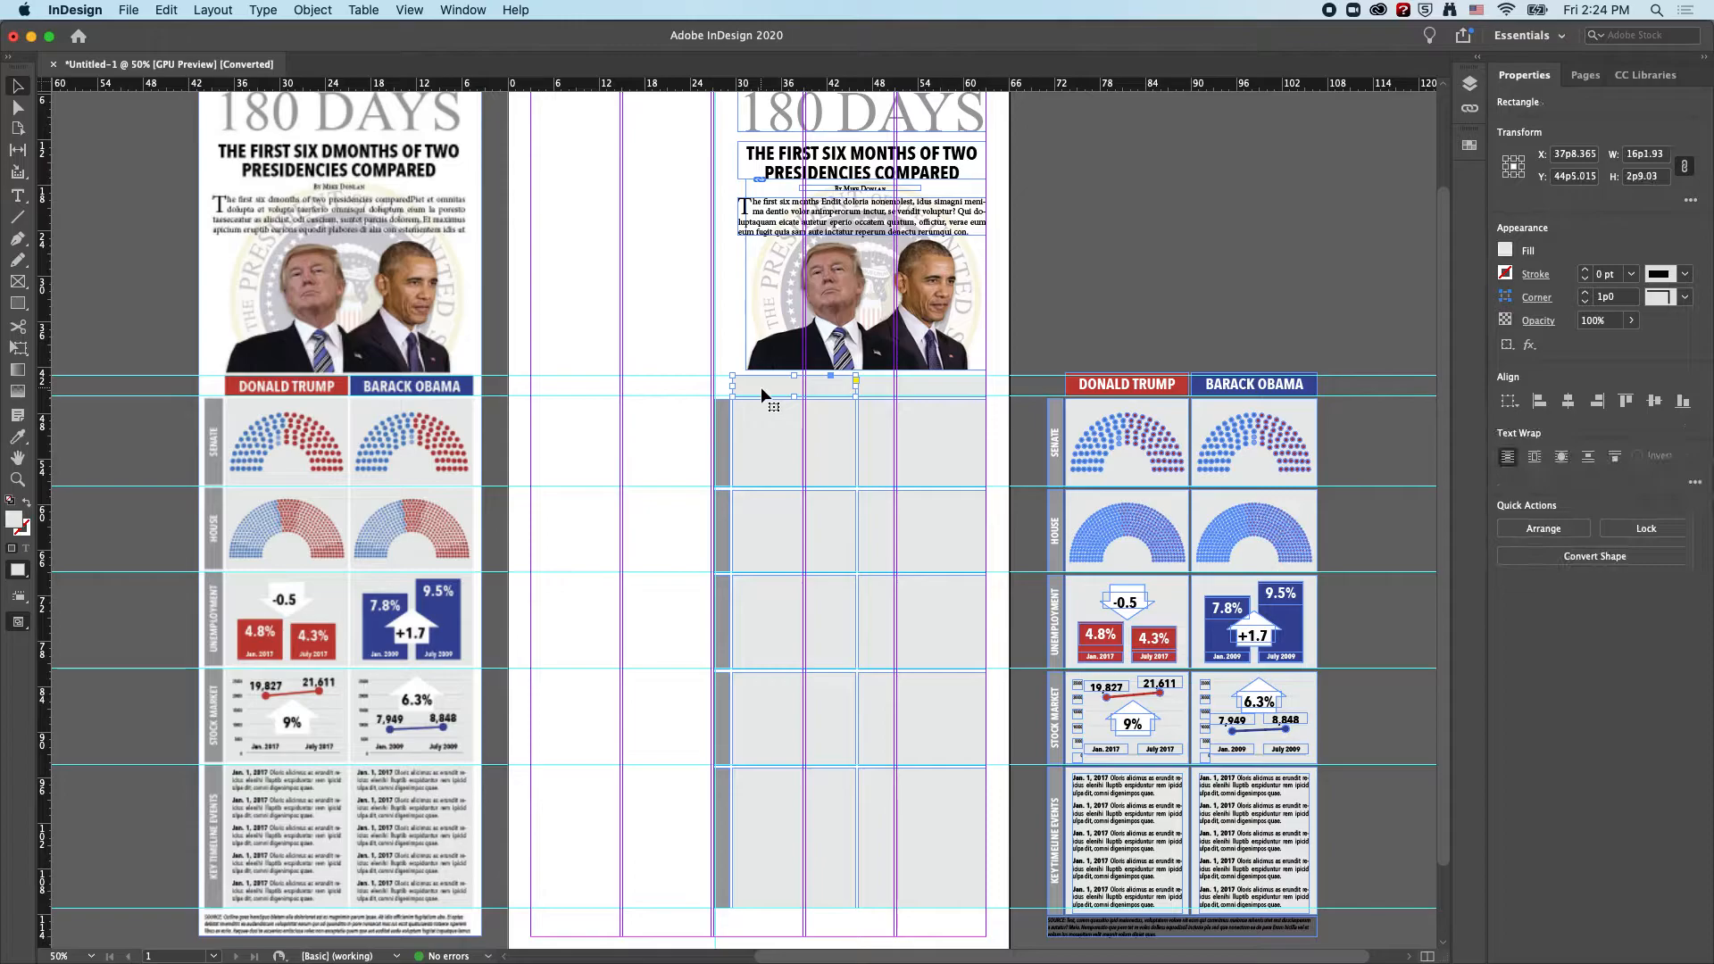
{"action": "key", "text": "i"}
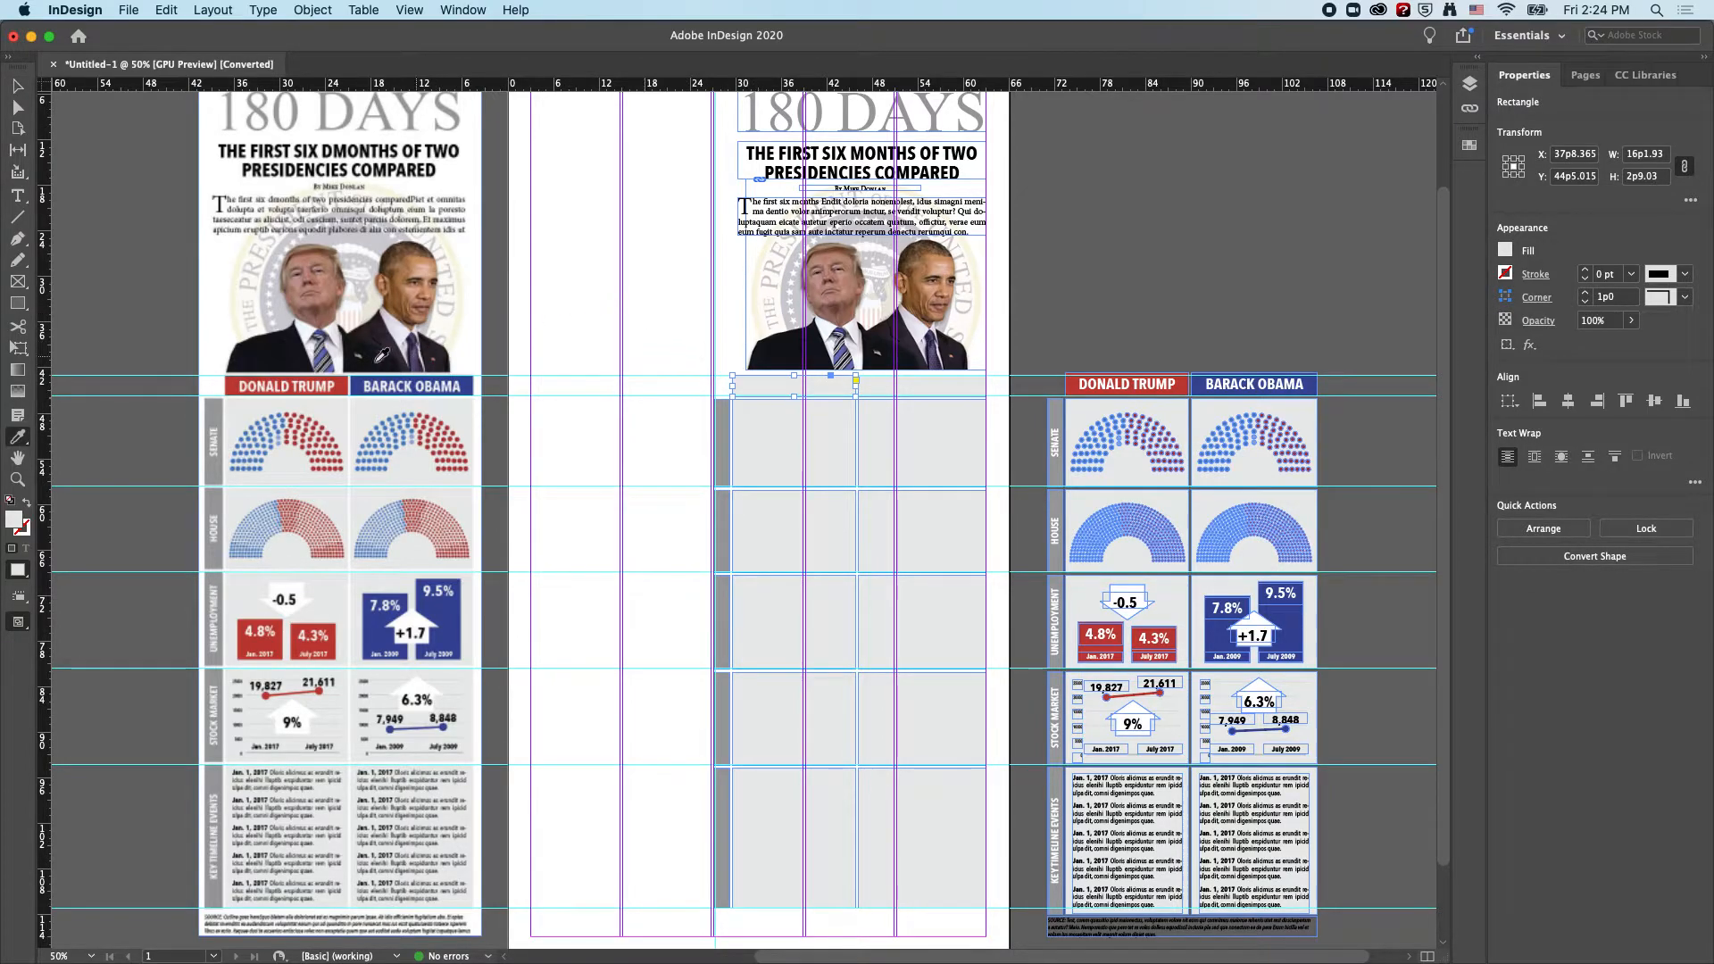
{"action": "left_click", "coordinate": [323, 386]}
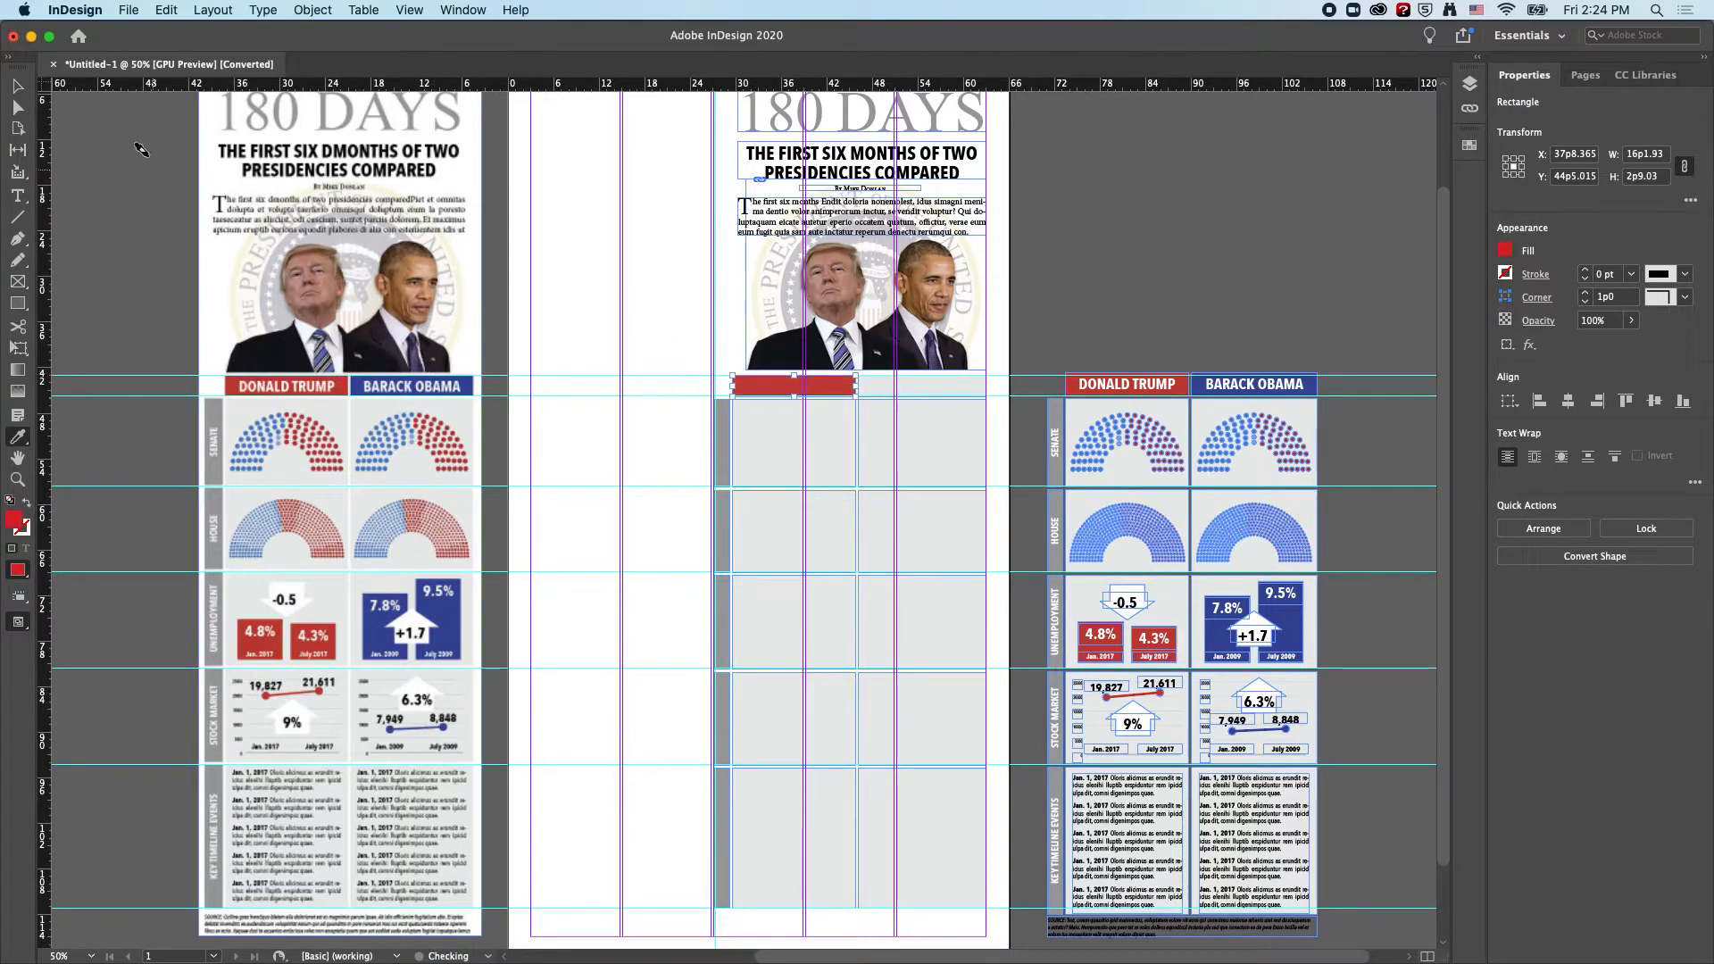
Fill the last column's header rectangle with the blue sampled from the reference chart's second header
{"action": "left_click", "coordinate": [17, 86]}
{"action": "left_click", "coordinate": [976, 390]}
{"action": "key", "text": "i"}
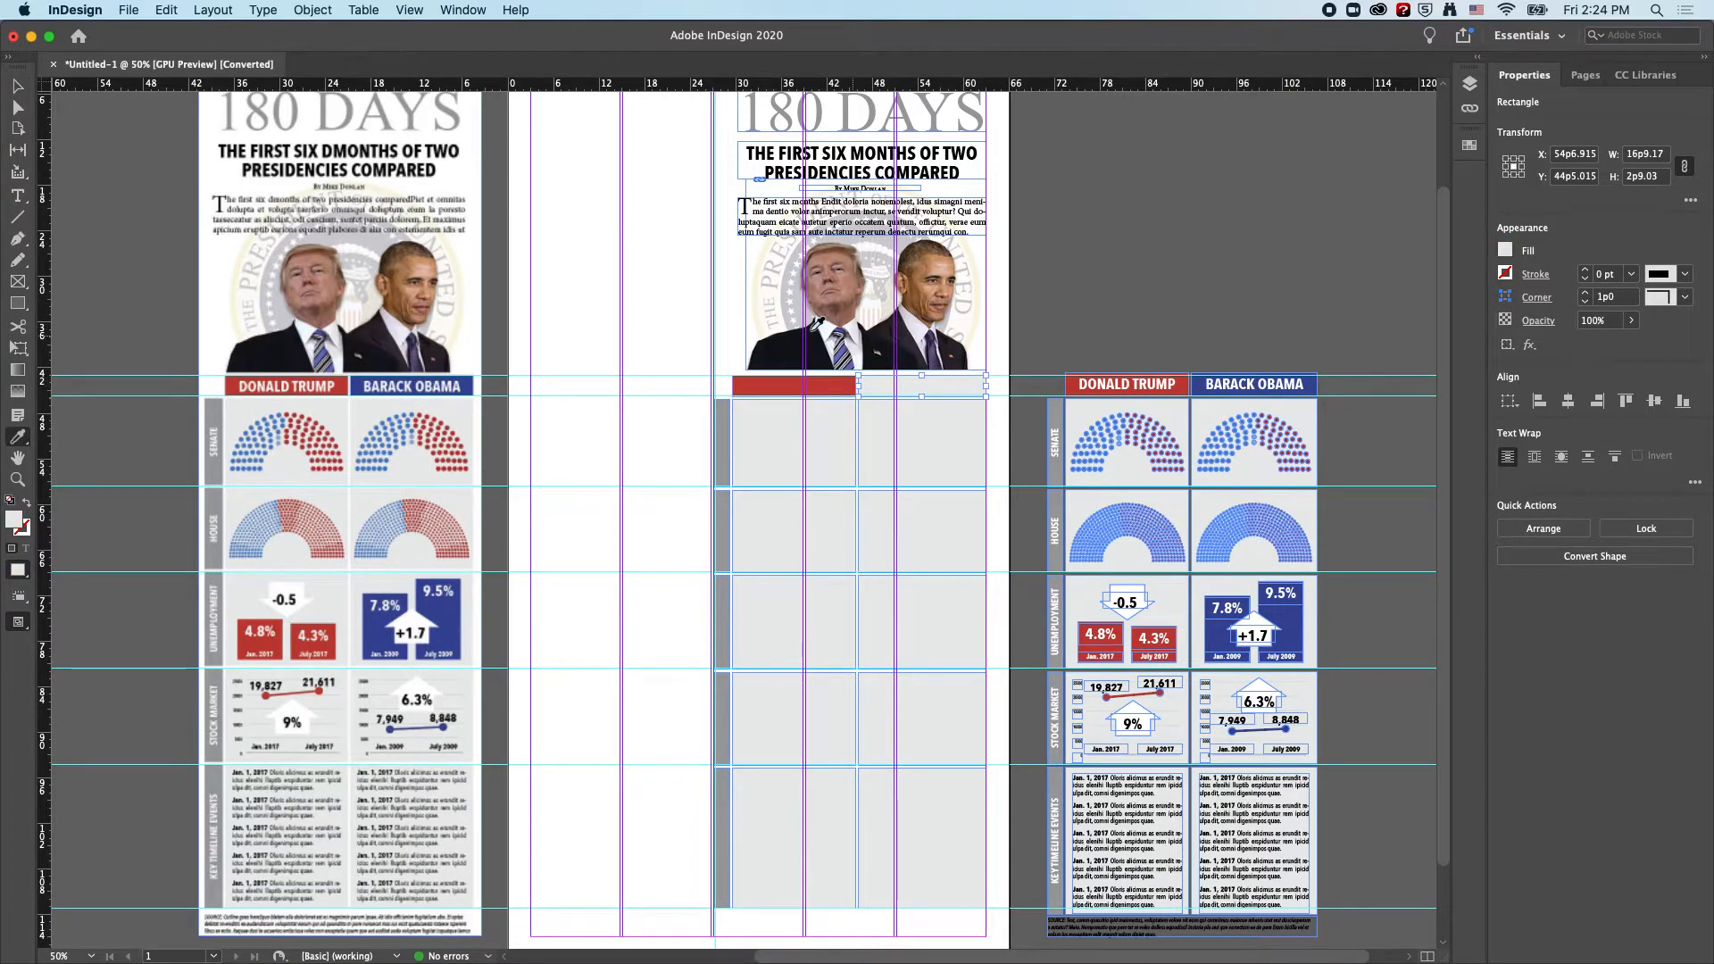
{"action": "left_click", "coordinate": [458, 384]}
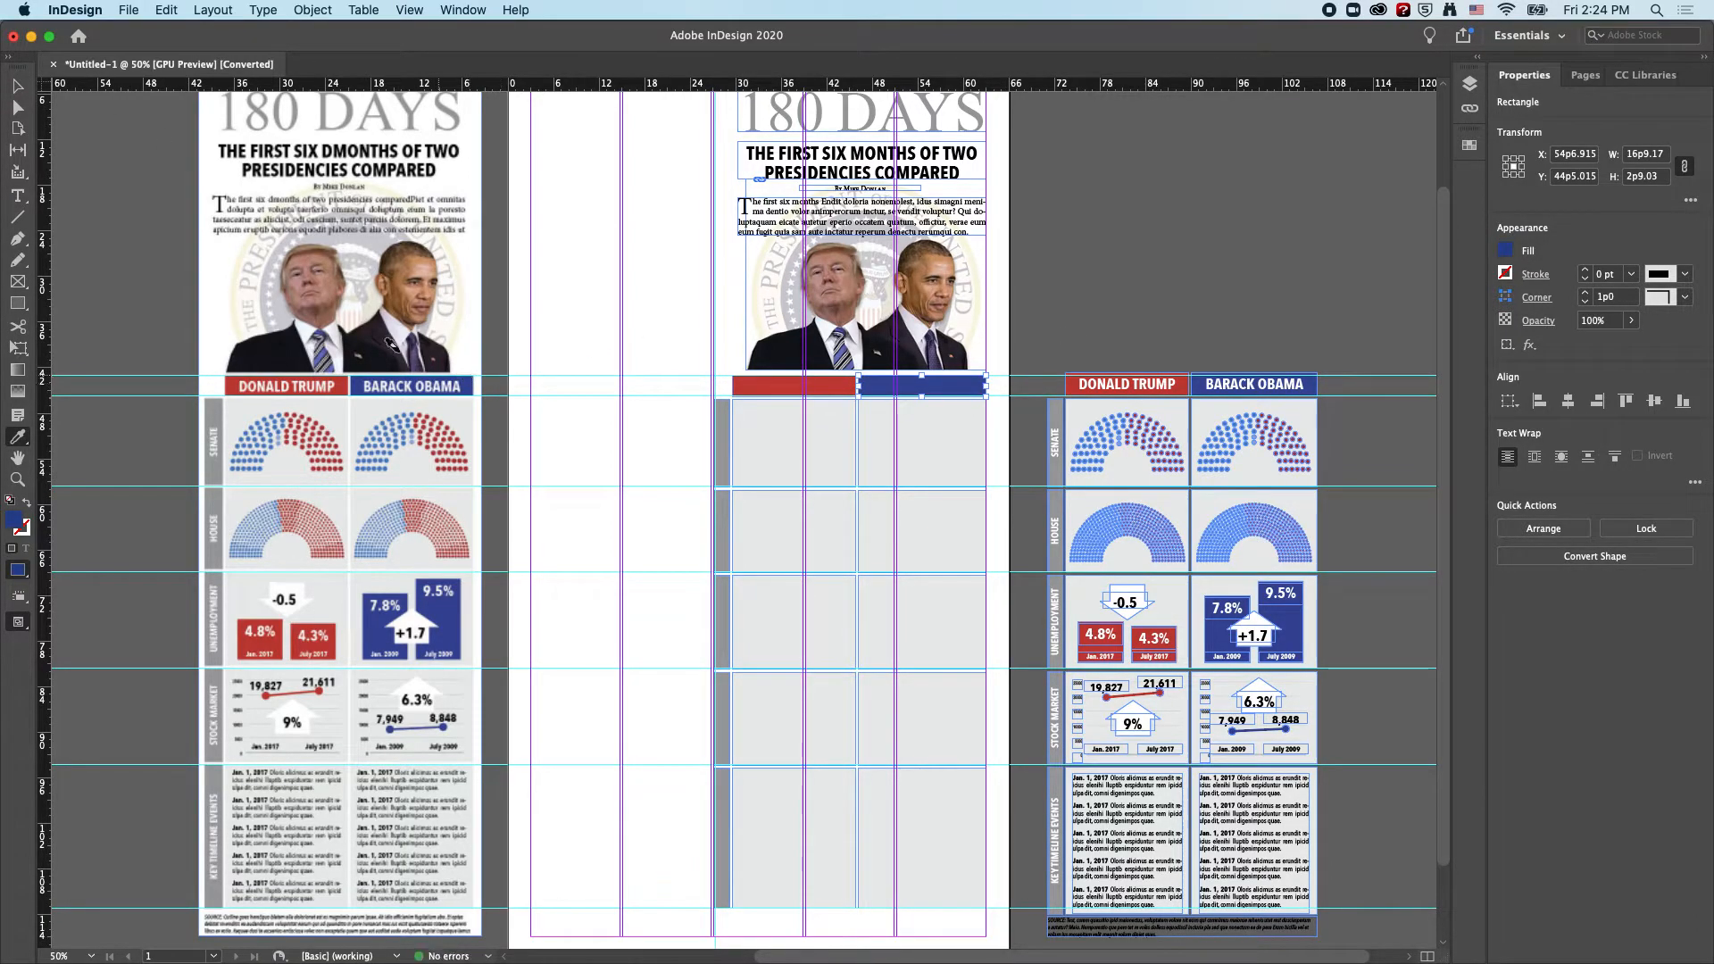
{"action": "left_click", "coordinate": [17, 86]}
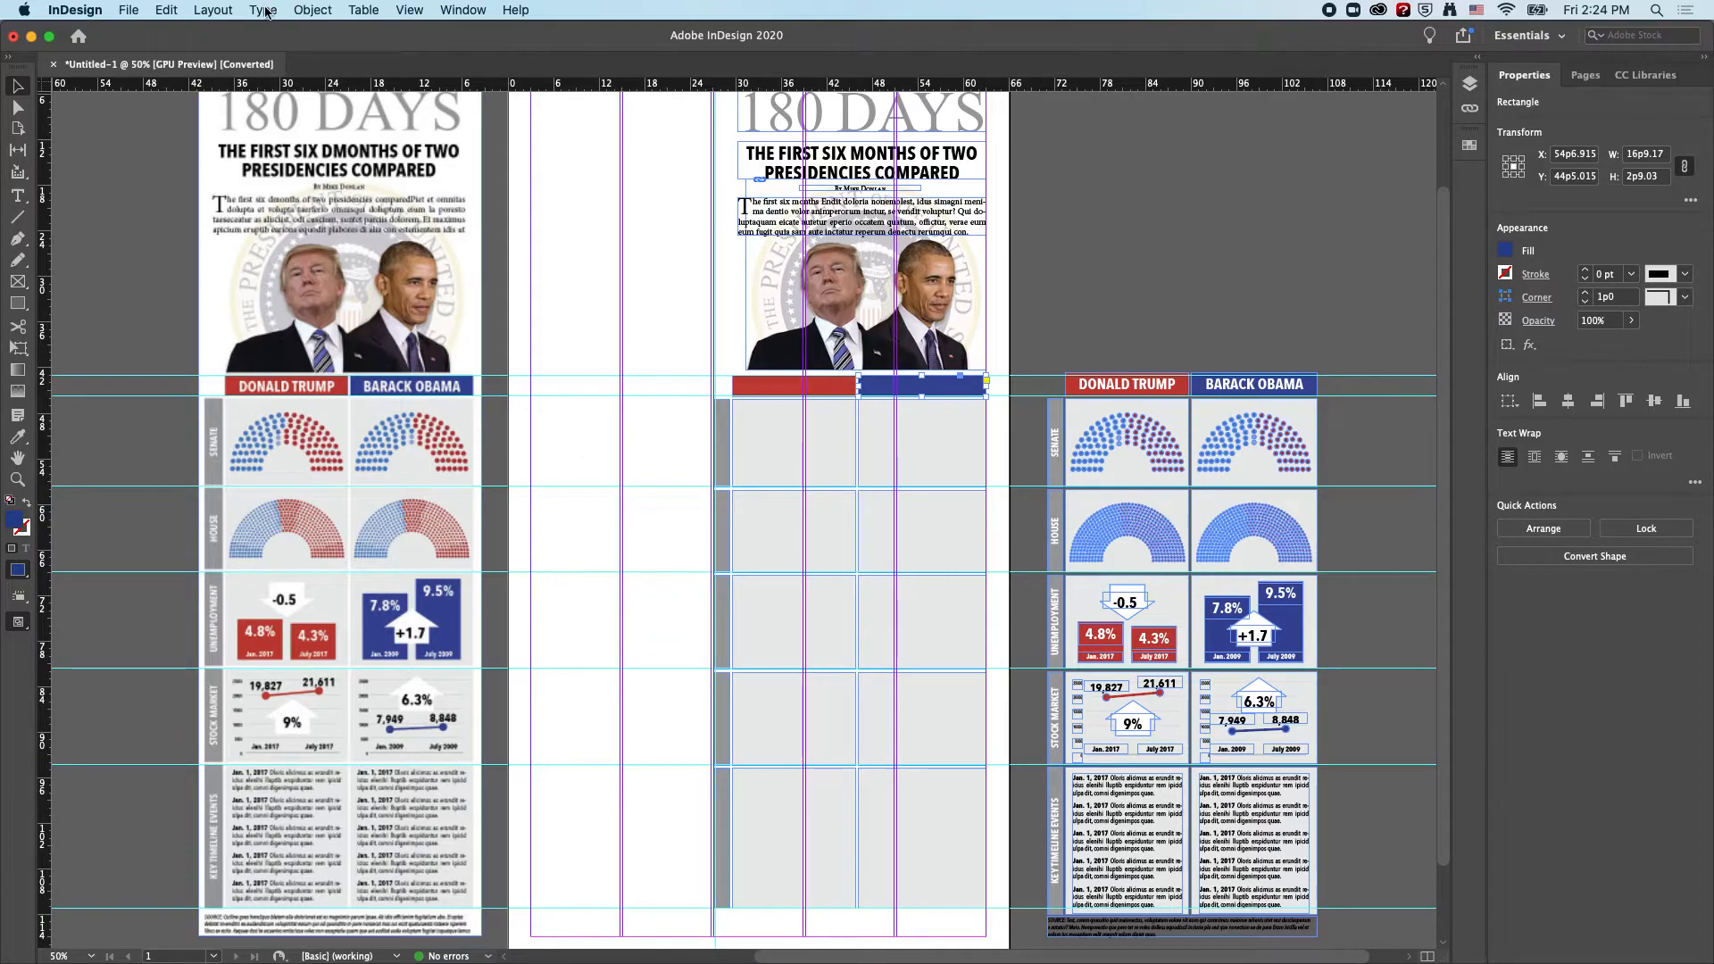
Increase the gutter between the page's five column guides in the Margins and Columns settings
{"action": "left_click", "coordinate": [213, 10]}
{"action": "mouse_move", "coordinate": [217, 36]}
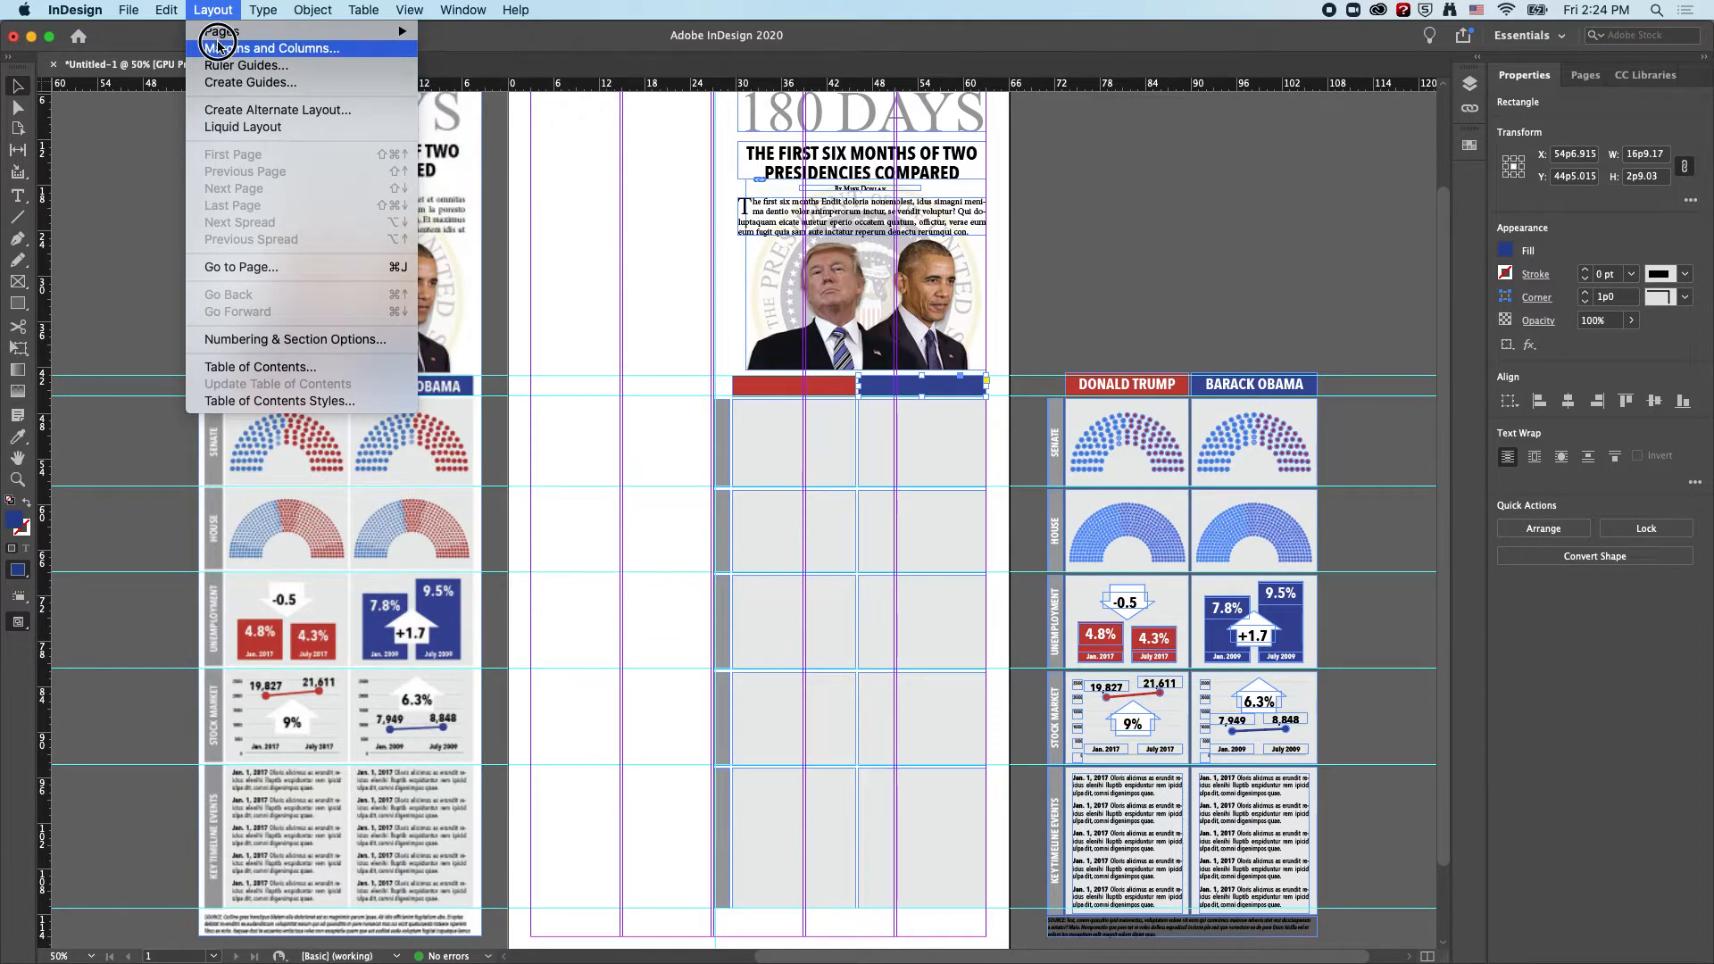
{"action": "left_click", "coordinate": [217, 48]}
{"action": "left_click", "coordinate": [899, 466]}
{"action": "left_click", "coordinate": [899, 466]}
{"action": "left_click", "coordinate": [899, 466]}
{"action": "left_click", "coordinate": [899, 466]}
{"action": "left_click", "coordinate": [899, 466]}
{"action": "left_click", "coordinate": [899, 466]}
{"action": "left_click", "coordinate": [899, 466]}
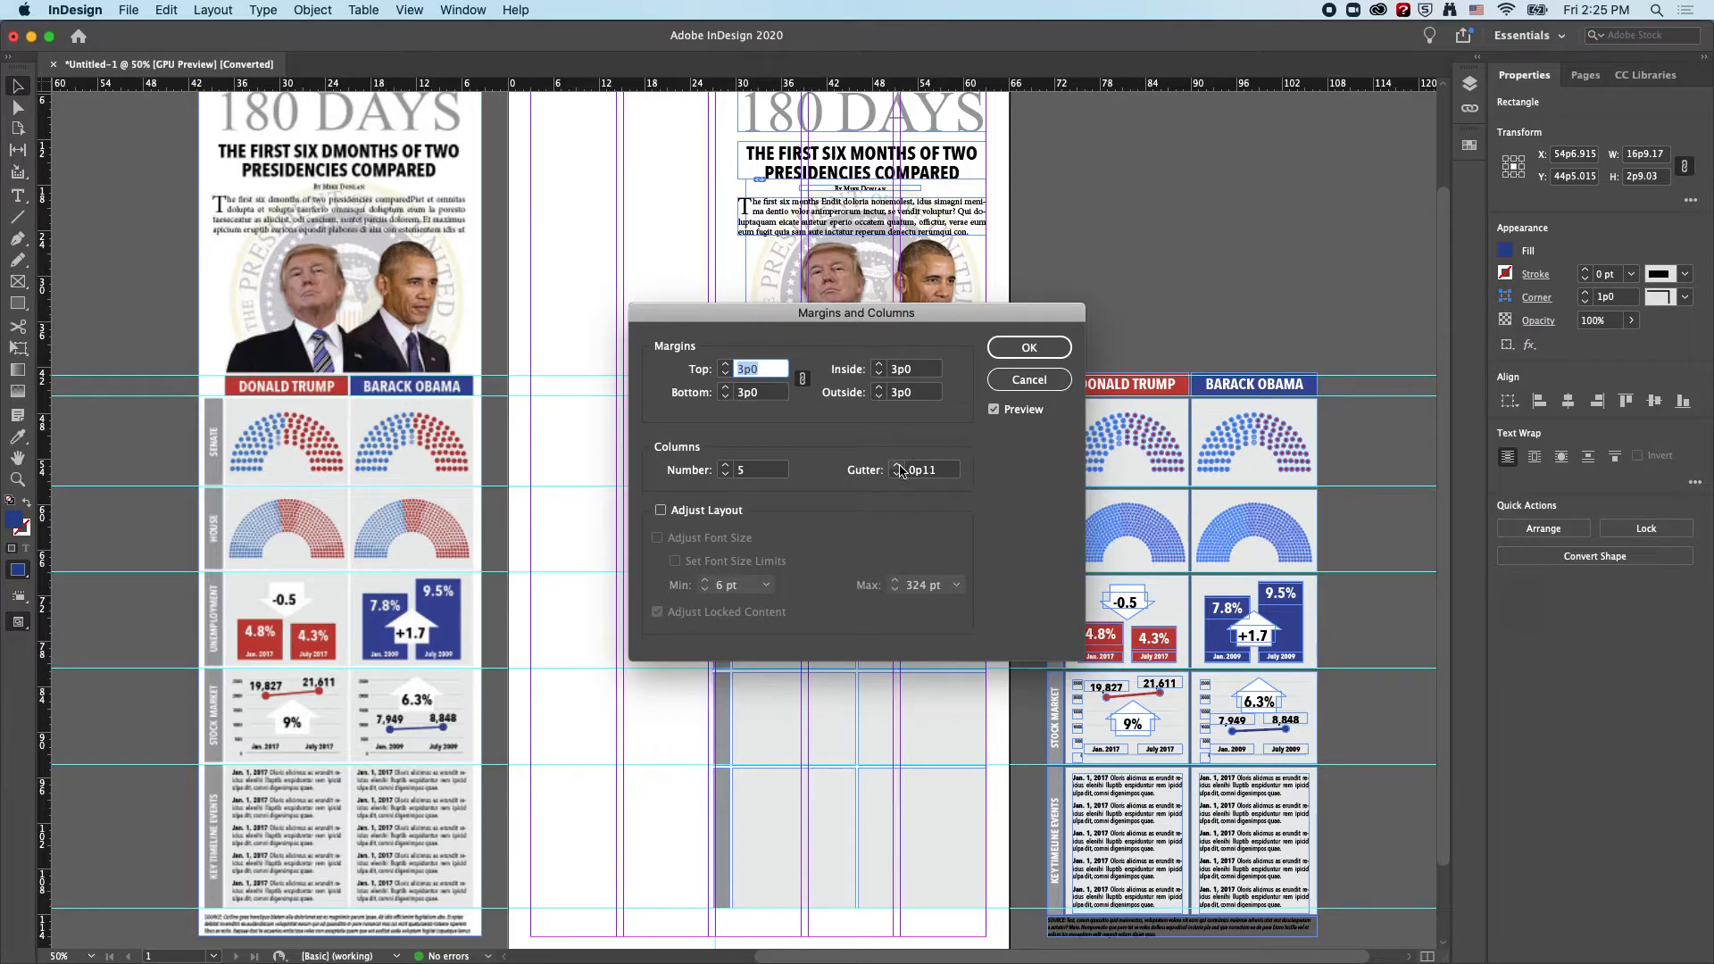
{"action": "left_click", "coordinate": [899, 466]}
{"action": "left_click", "coordinate": [1026, 348]}
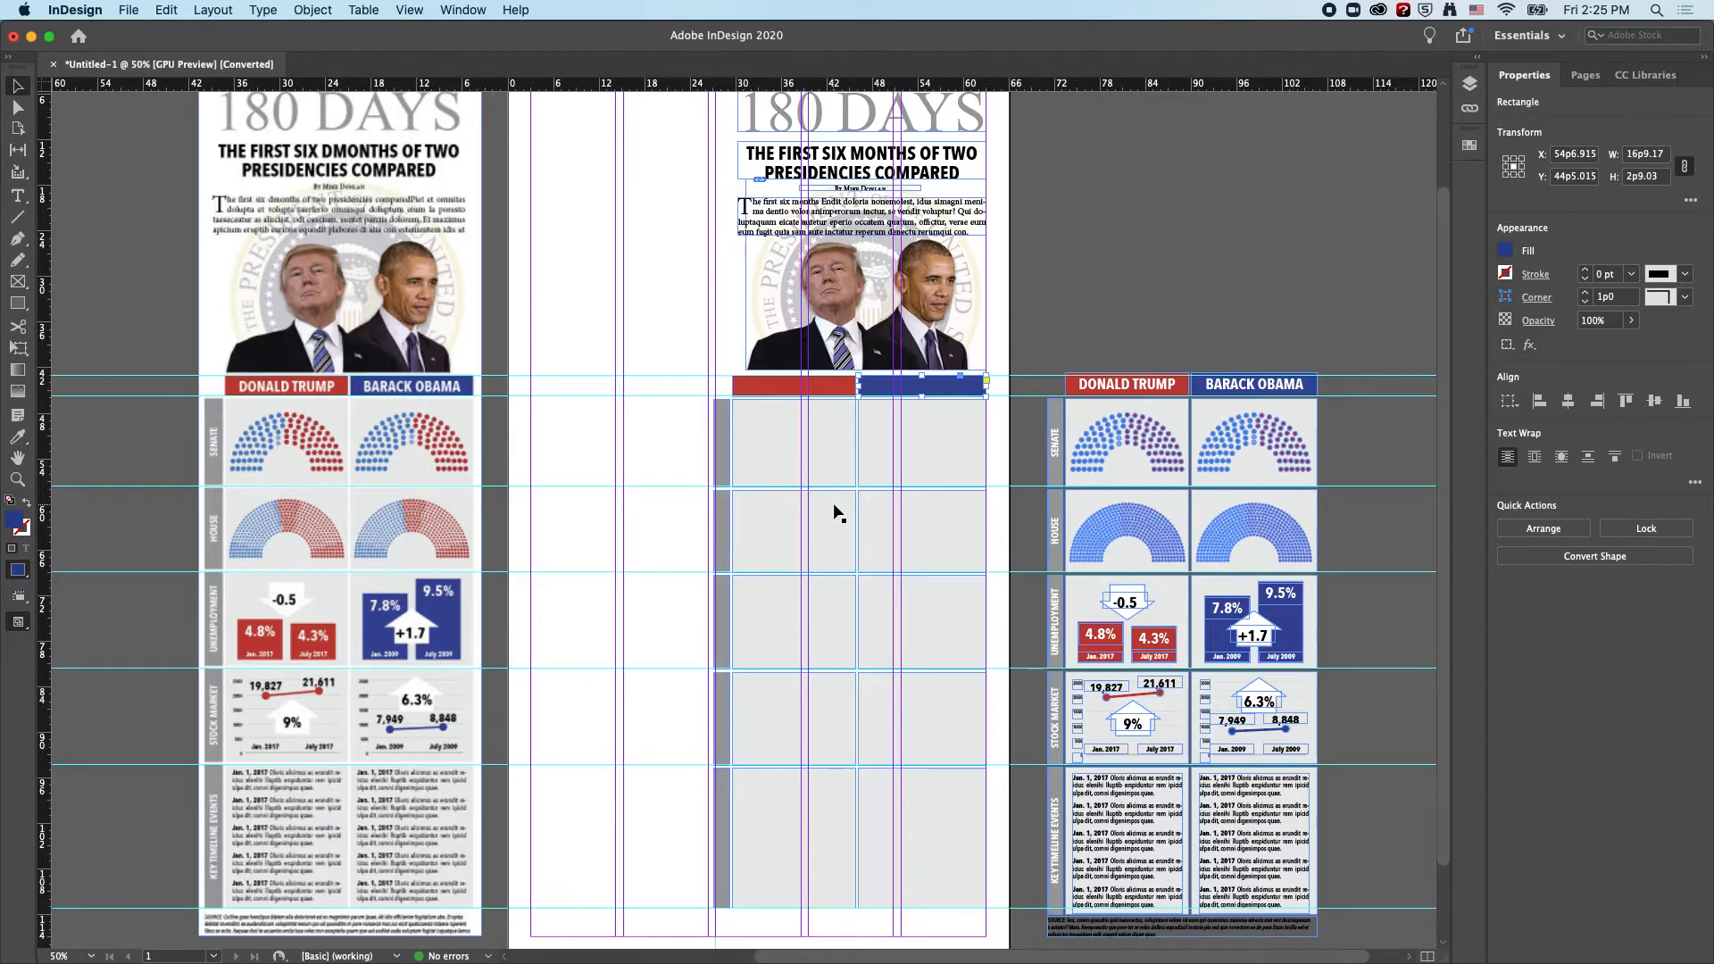
{"action": "left_click", "coordinate": [876, 581]}
{"action": "left_click_drag", "start_coordinate": [823, 624], "coordinate": [819, 555]}
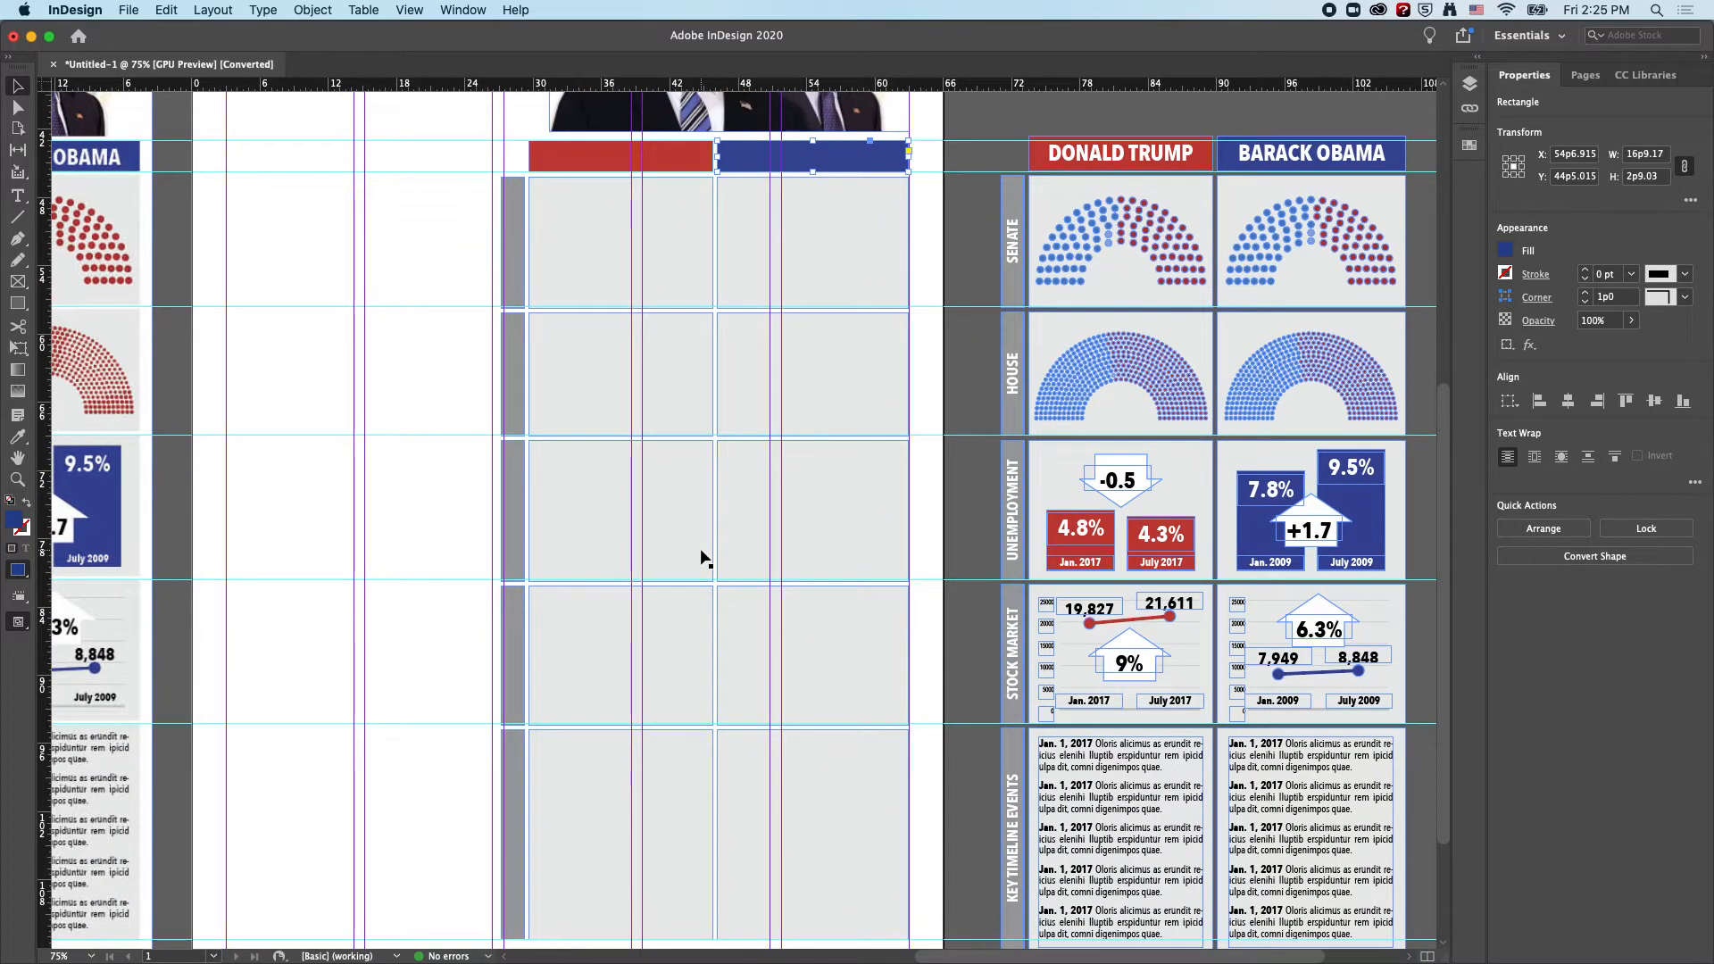
{"action": "left_click", "coordinate": [446, 249]}
{"action": "mouse_move", "coordinate": [446, 241]}
{"action": "left_mouse_down"}
{"action": "mouse_move", "coordinate": [446, 794]}
{"action": "mouse_move", "coordinate": [434, 773]}
{"action": "left_mouse_up"}
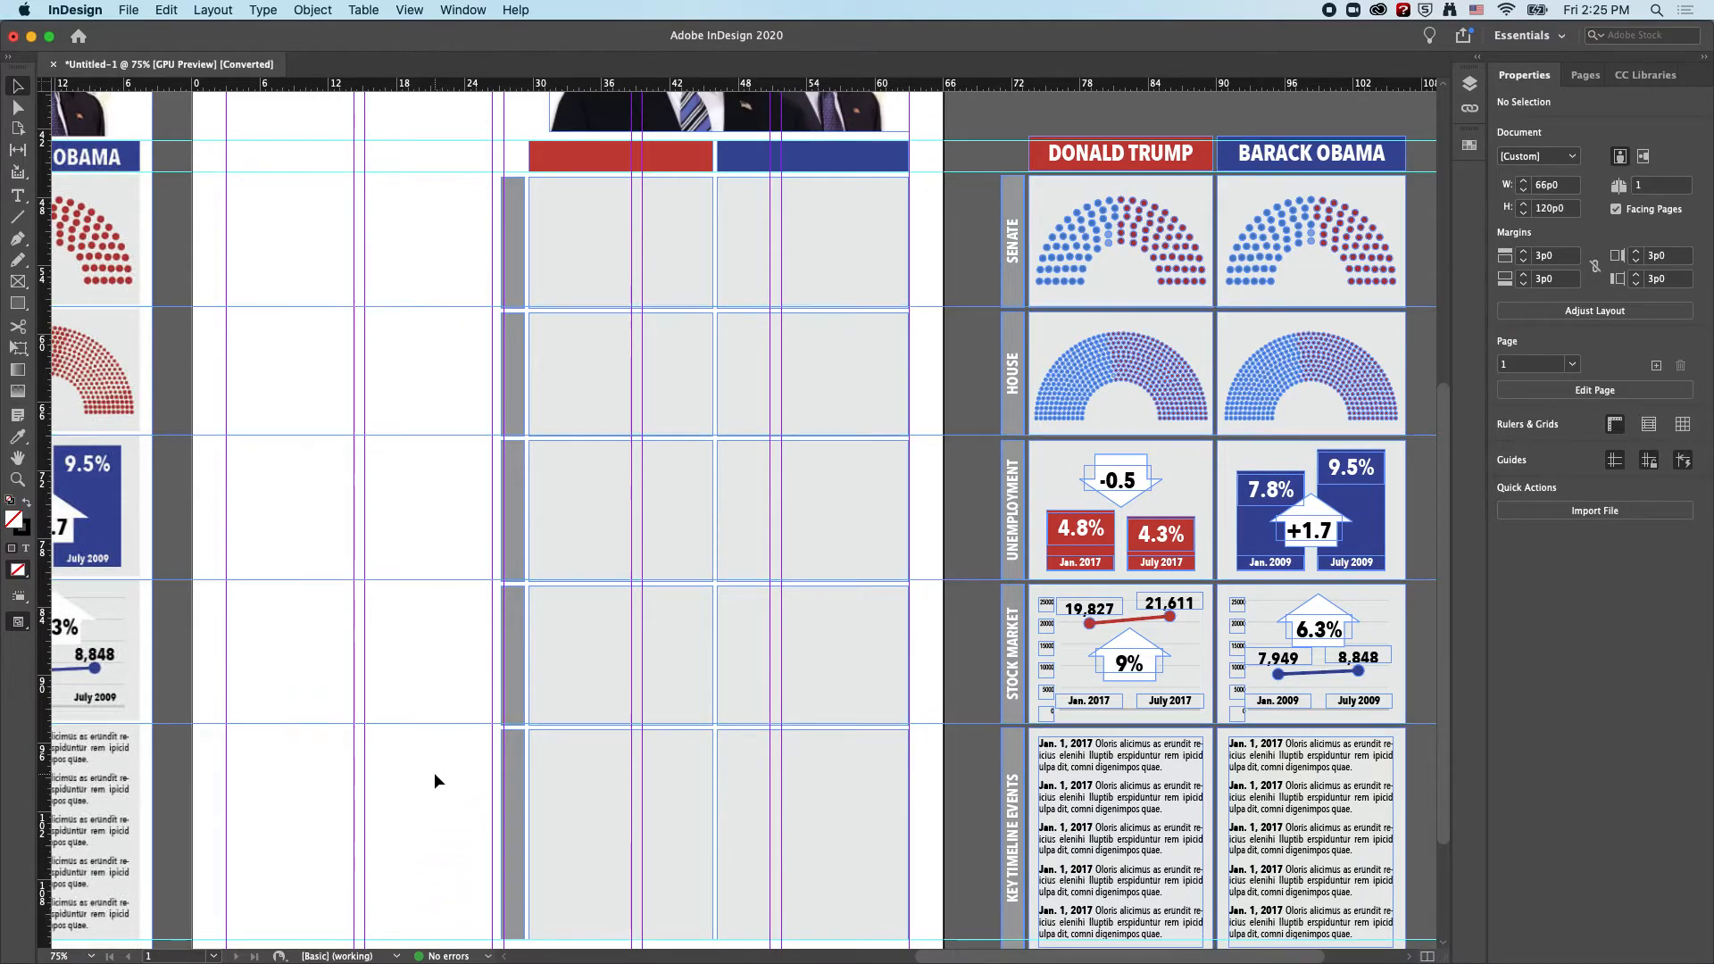
{"action": "left_click", "coordinate": [84, 494]}
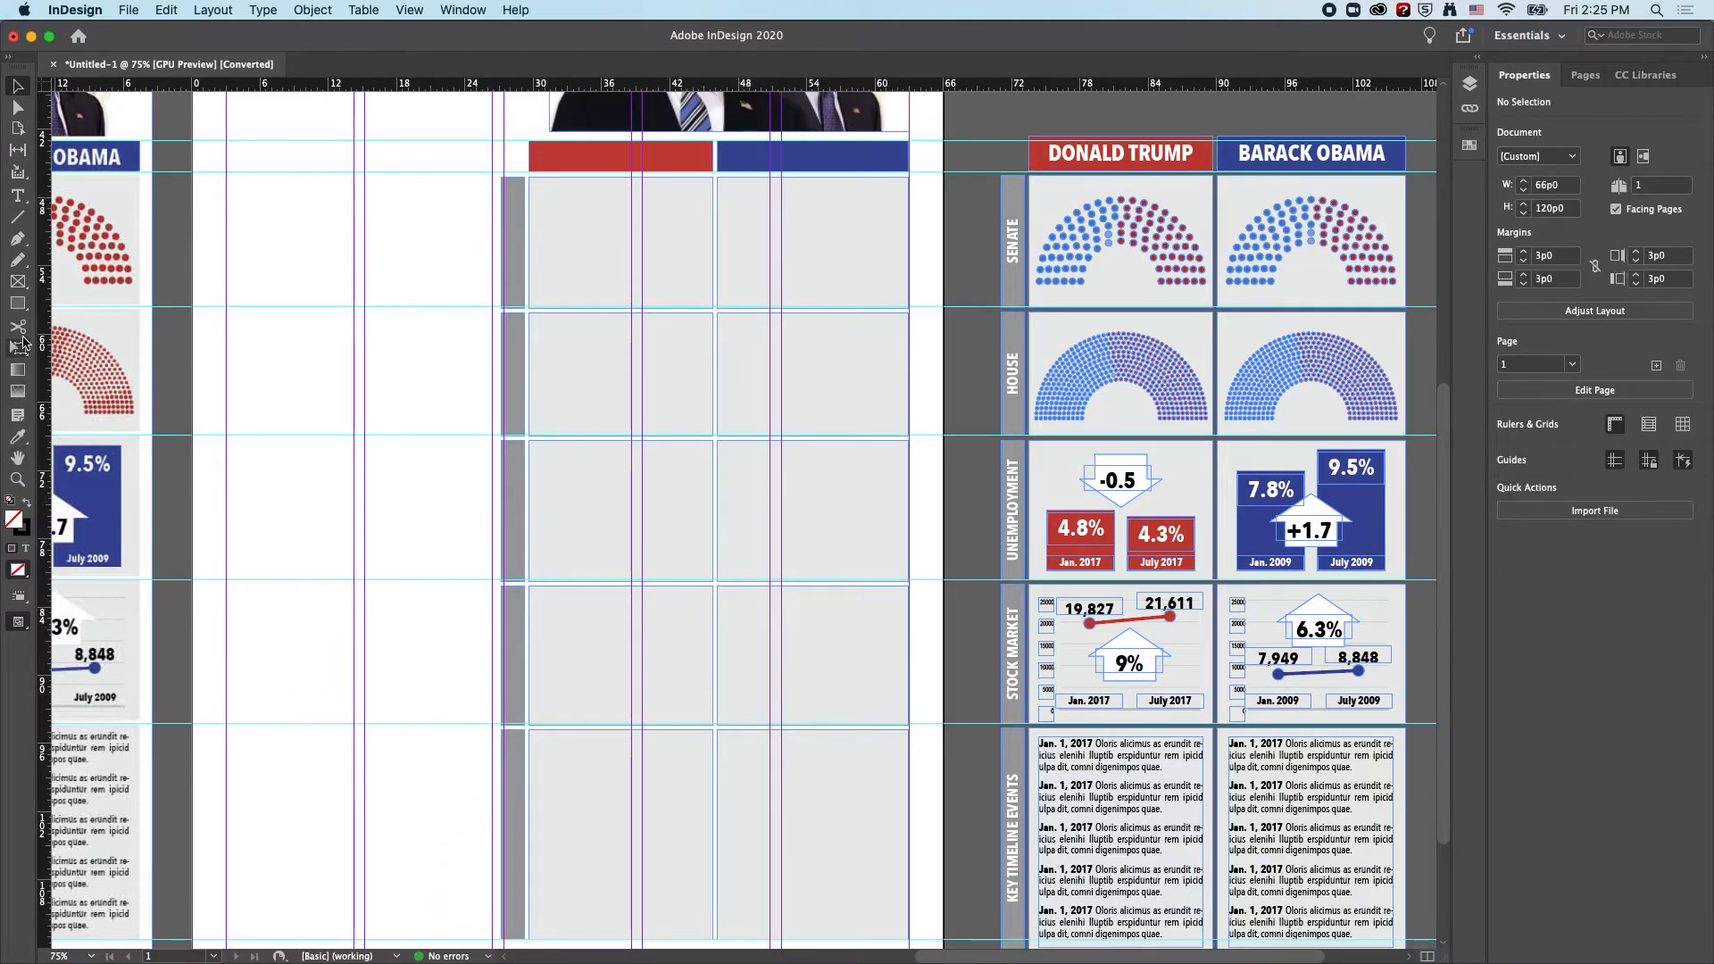
{"action": "left_click", "coordinate": [17, 149]}
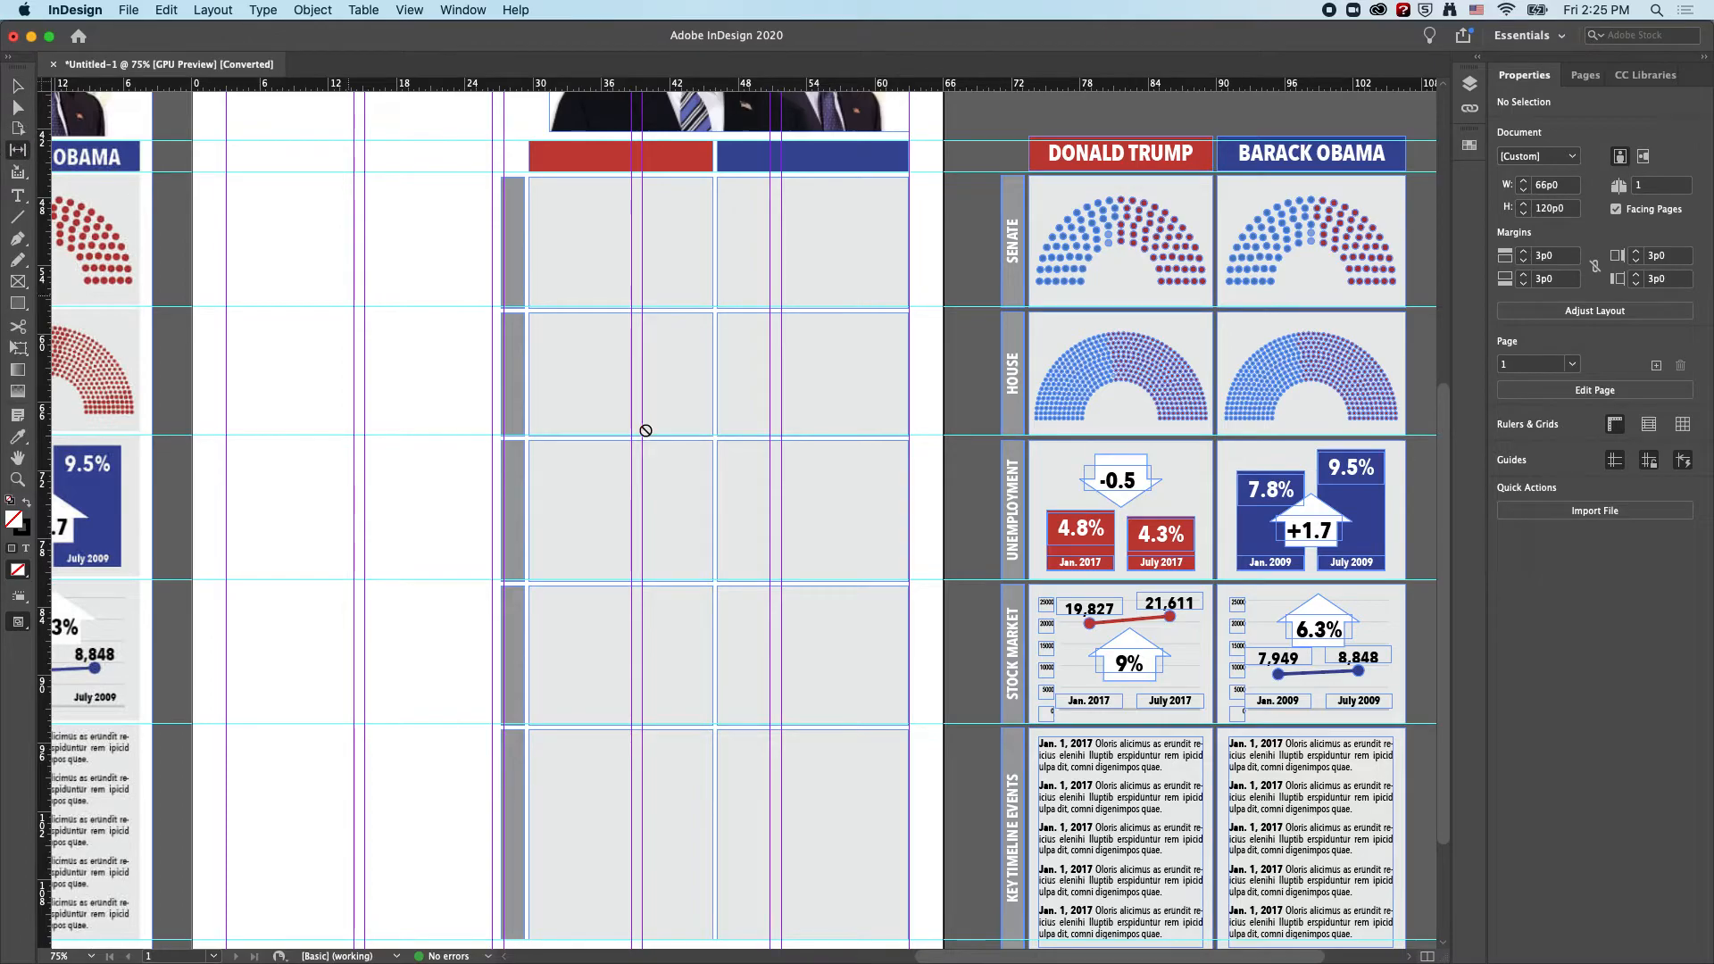
{"action": "left_click_drag", "start_coordinate": [493, 405], "coordinate": [500, 404]}
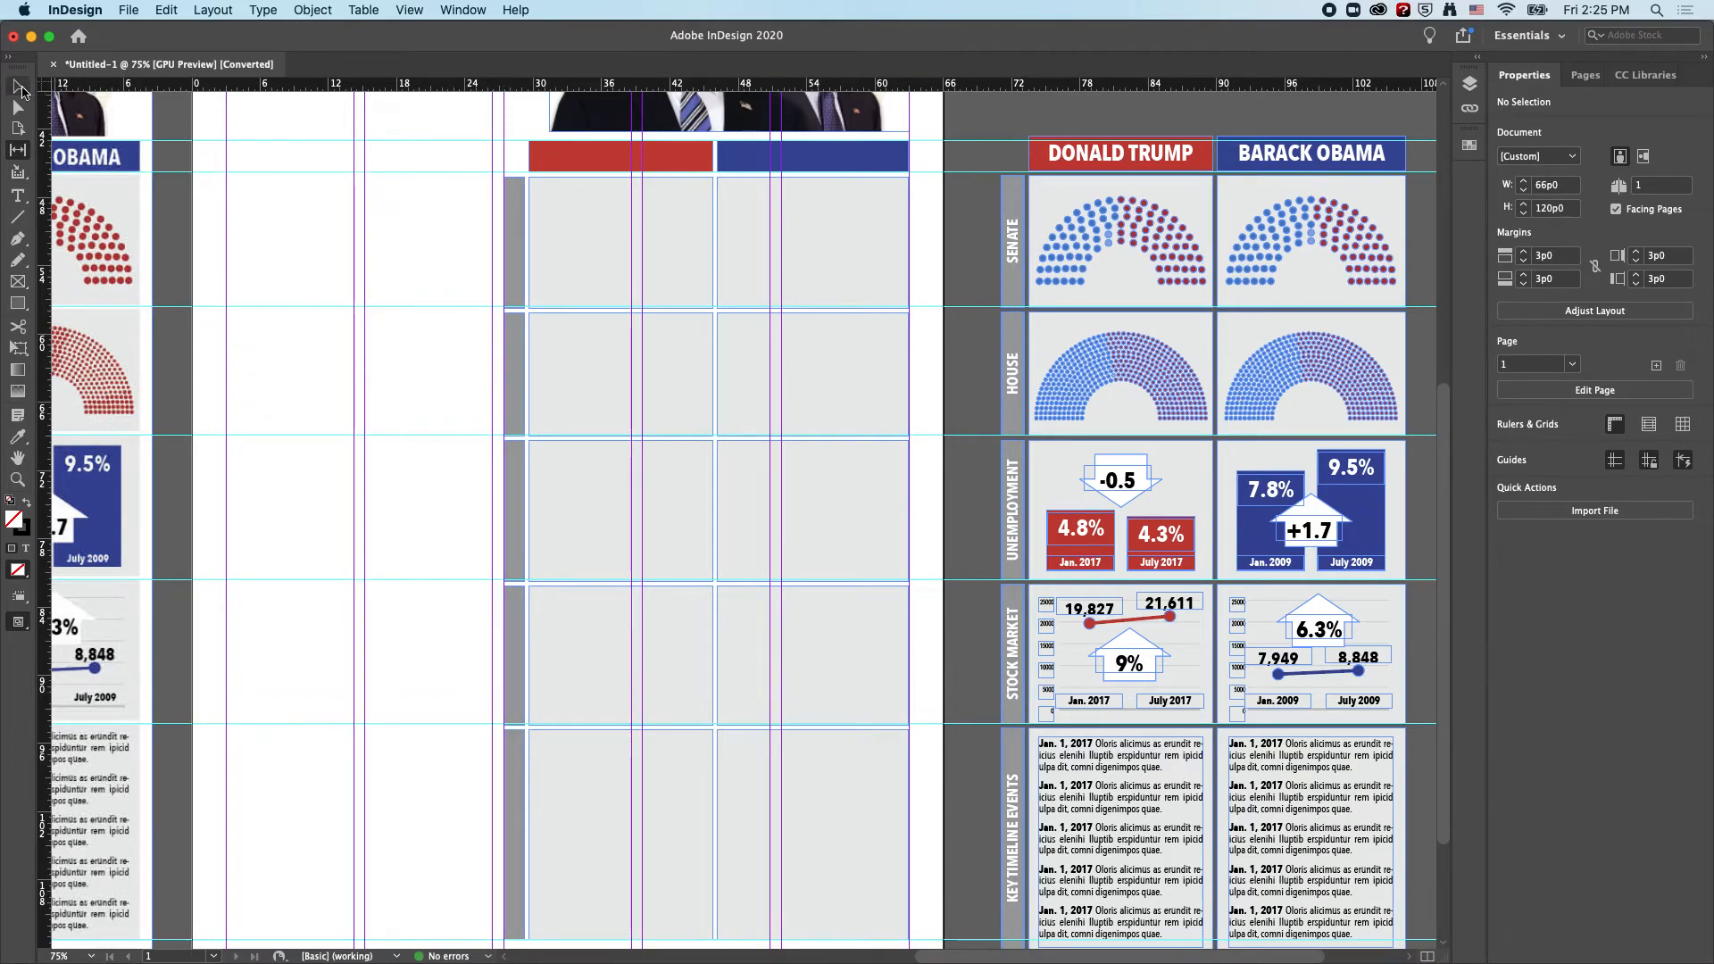
{"action": "left_click", "coordinate": [19, 89]}
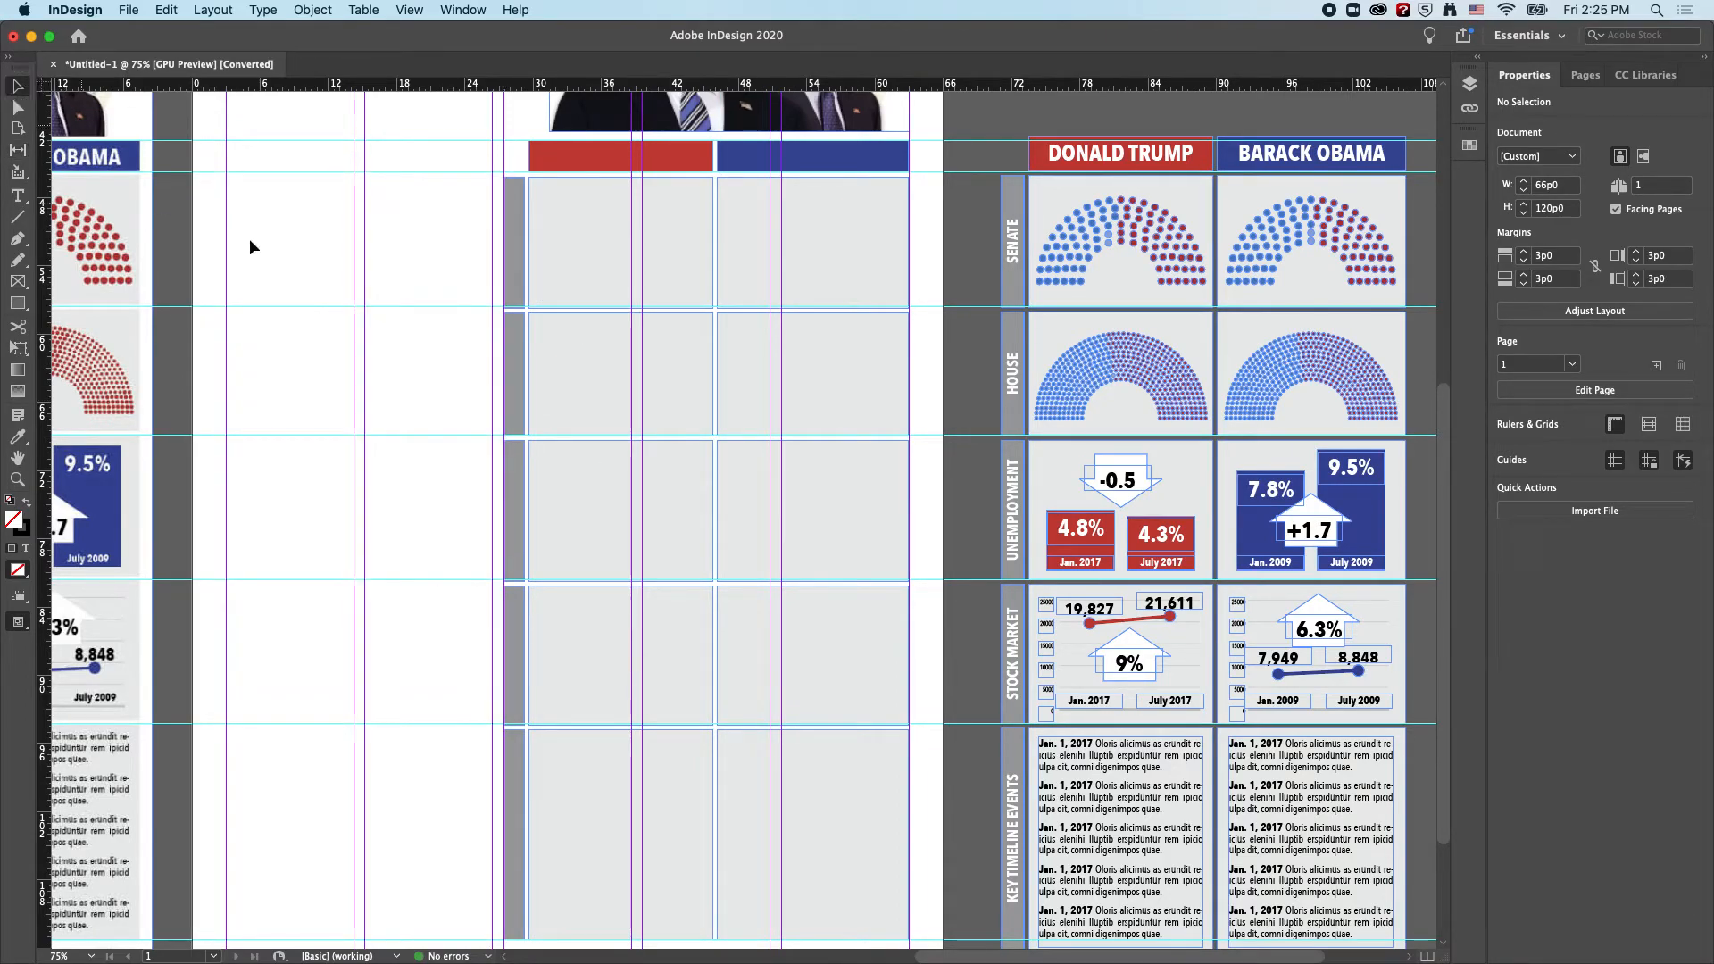
Show the page in preview mode, without guides and frame edges, to inspect the portrait photo above the header rectangles
{"action": "left_click", "coordinate": [635, 577], "text": "alt+super"}
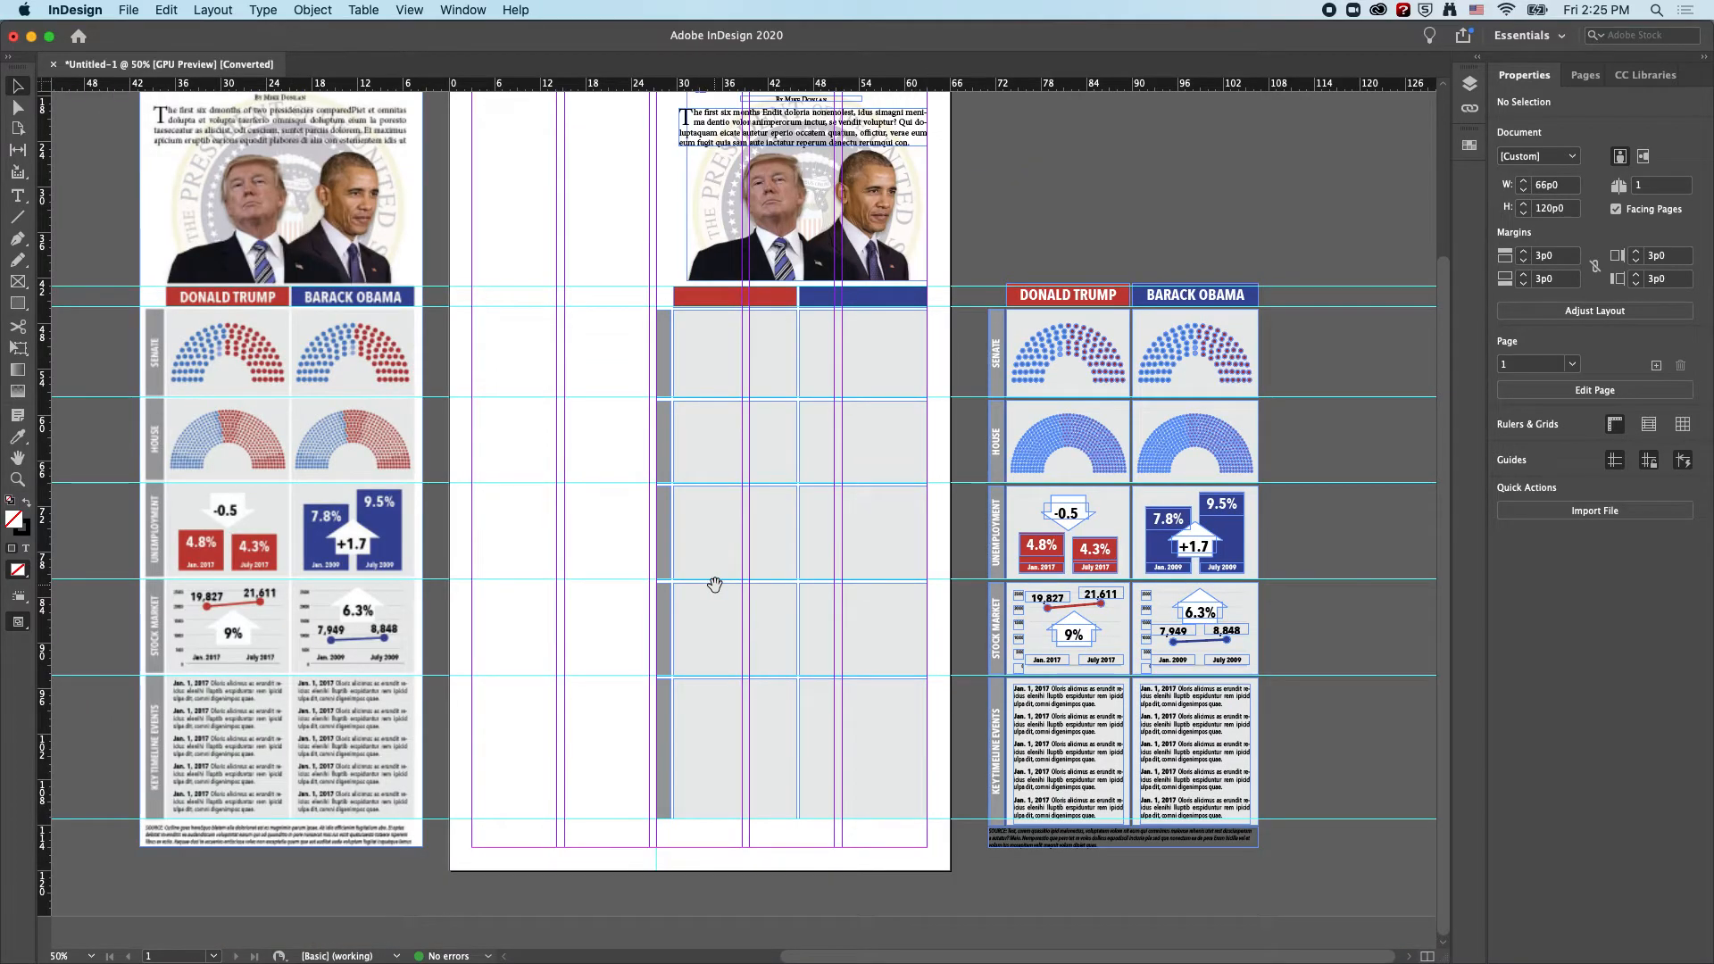
{"action": "key", "text": "w"}
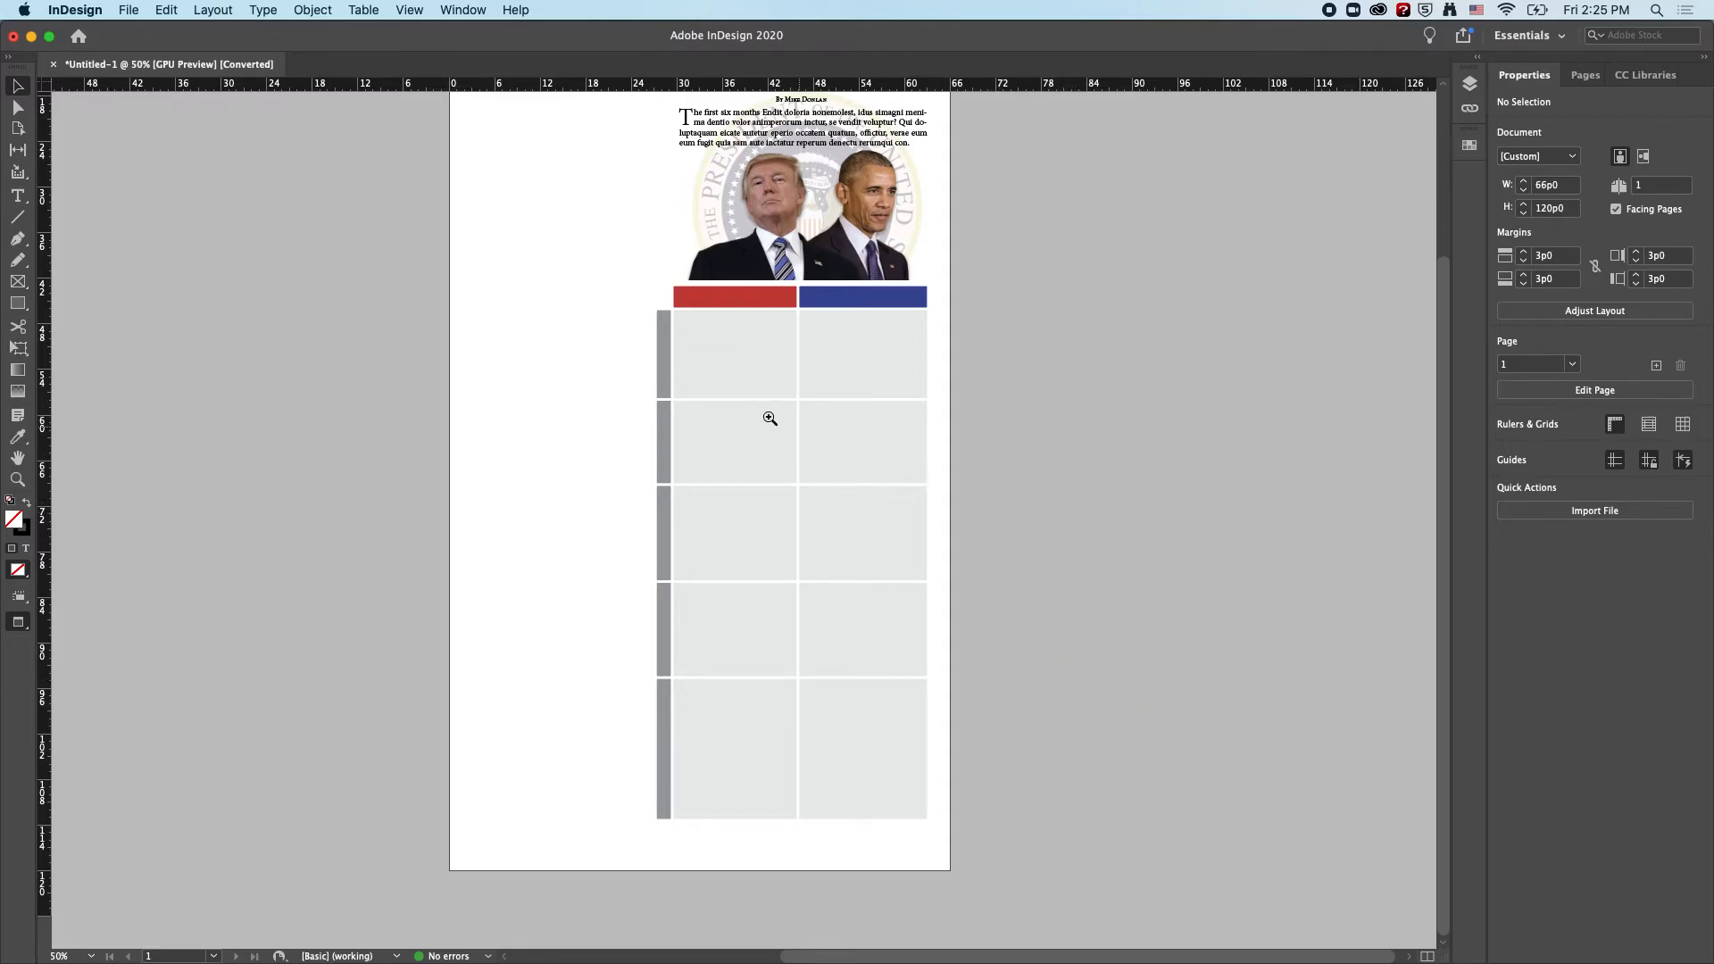
{"action": "left_click", "coordinate": [750, 380], "text": "super"}
{"action": "left_click", "coordinate": [807, 416], "text": "super"}
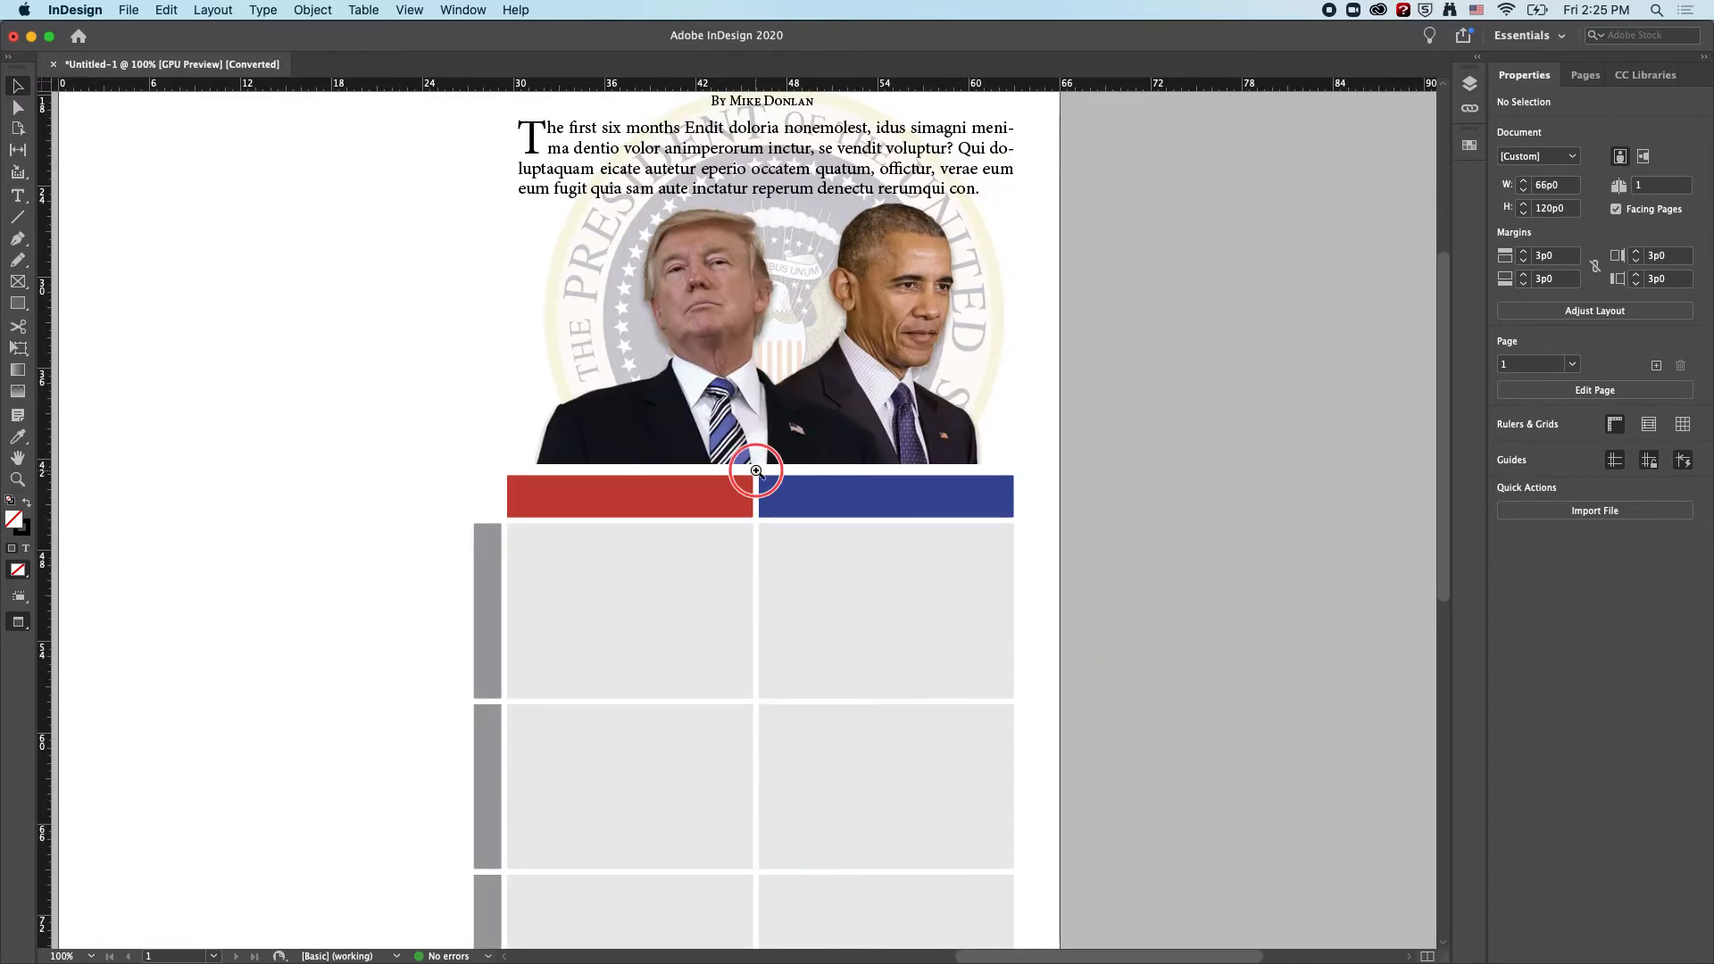
{"action": "left_click", "coordinate": [758, 478], "text": "super"}
{"action": "left_click", "coordinate": [734, 553], "text": "super"}
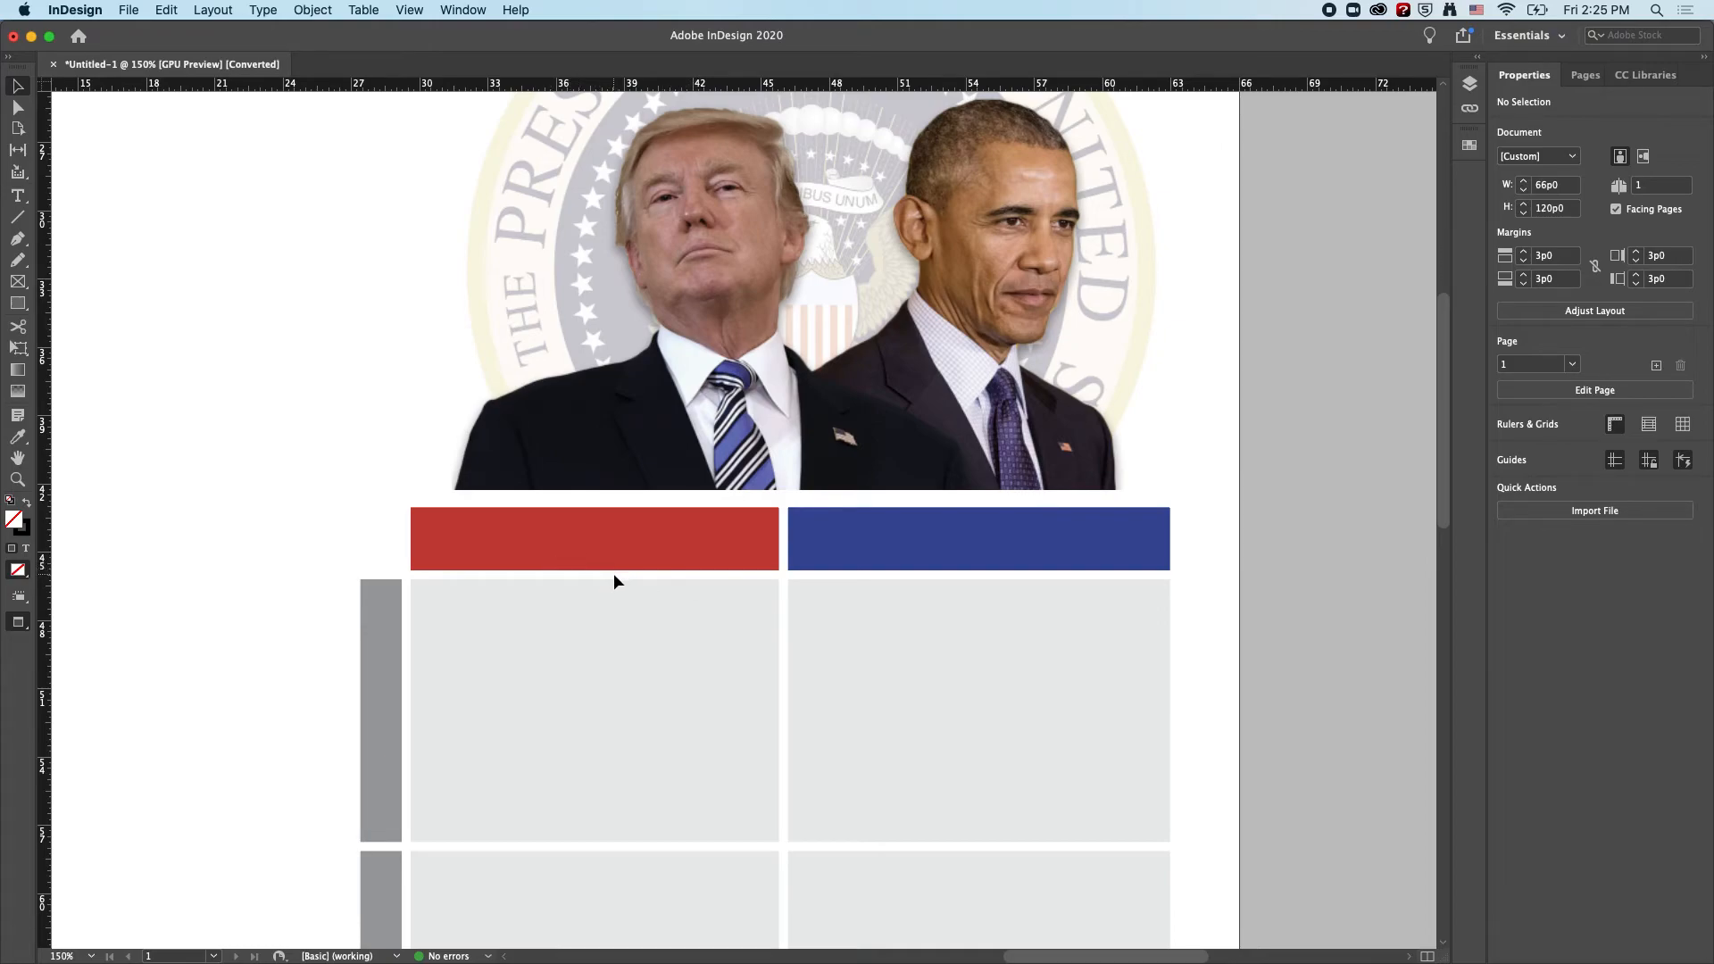
Move the portrait photo down towards the red and blue header rectangles, leaving a small gap similar to the grid's spacing, and deselect it
{"action": "left_click", "coordinate": [662, 460]}
{"action": "left_click_drag", "start_coordinate": [661, 461], "coordinate": [658, 490]}
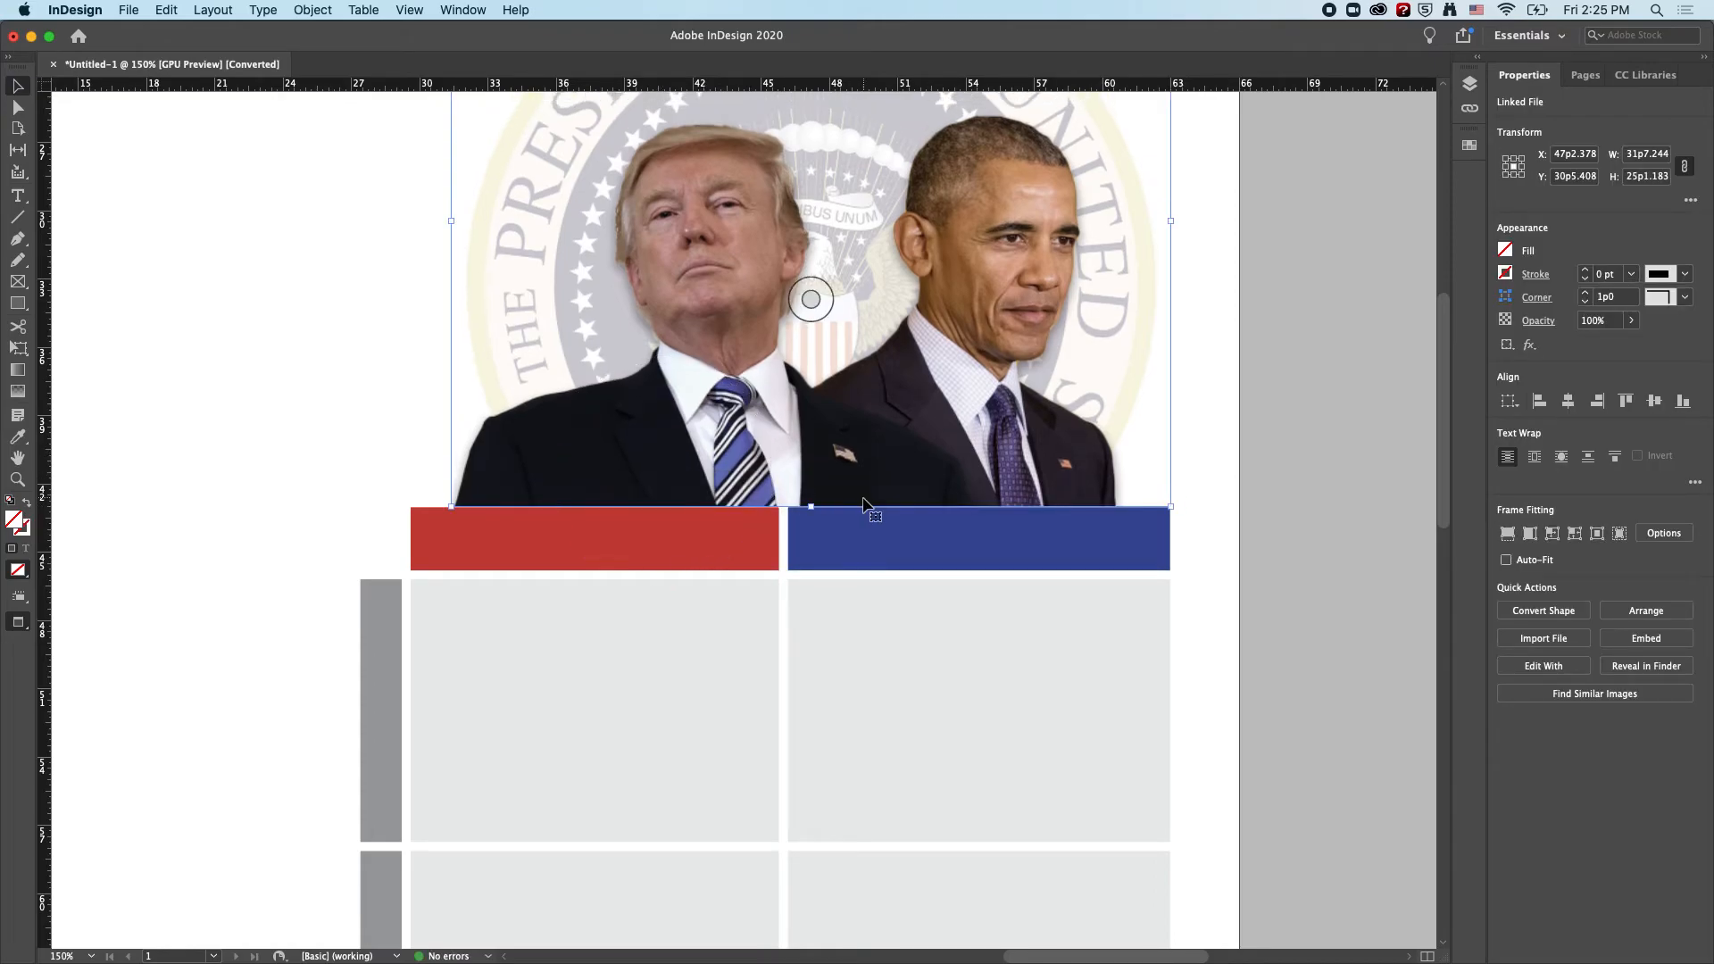
{"action": "key", "text": "Up"}
{"action": "key", "text": "Up"}
{"action": "key", "text": "Up"}
{"action": "key", "text": "Up"}
{"action": "left_click", "coordinate": [1210, 466]}
{"action": "left_click", "coordinate": [864, 671], "text": "alt"}
{"action": "left_click", "coordinate": [635, 627], "text": "alt"}
{"action": "left_click", "coordinate": [638, 625], "text": "alt"}
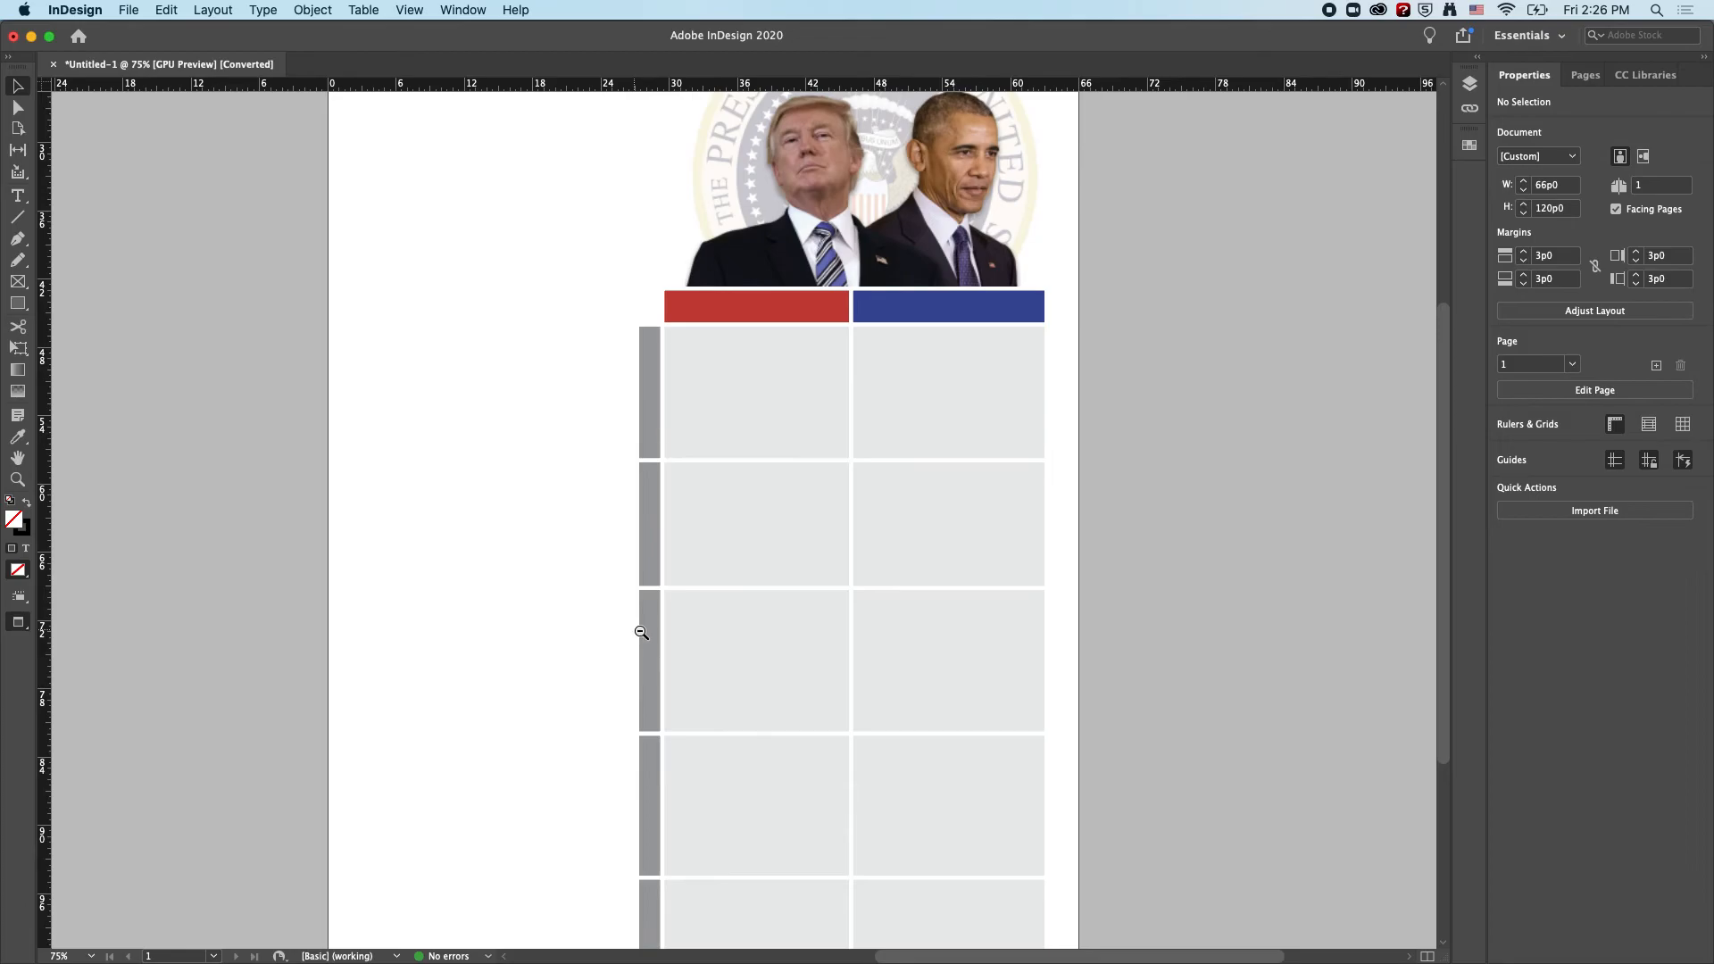
{"action": "left_click", "coordinate": [736, 654], "text": "alt"}
{"action": "mouse_move", "coordinate": [811, 648]}
{"action": "left_mouse_down"}
{"action": "mouse_move", "coordinate": [792, 612]}
{"action": "mouse_move", "coordinate": [812, 671]}
{"action": "left_mouse_up"}
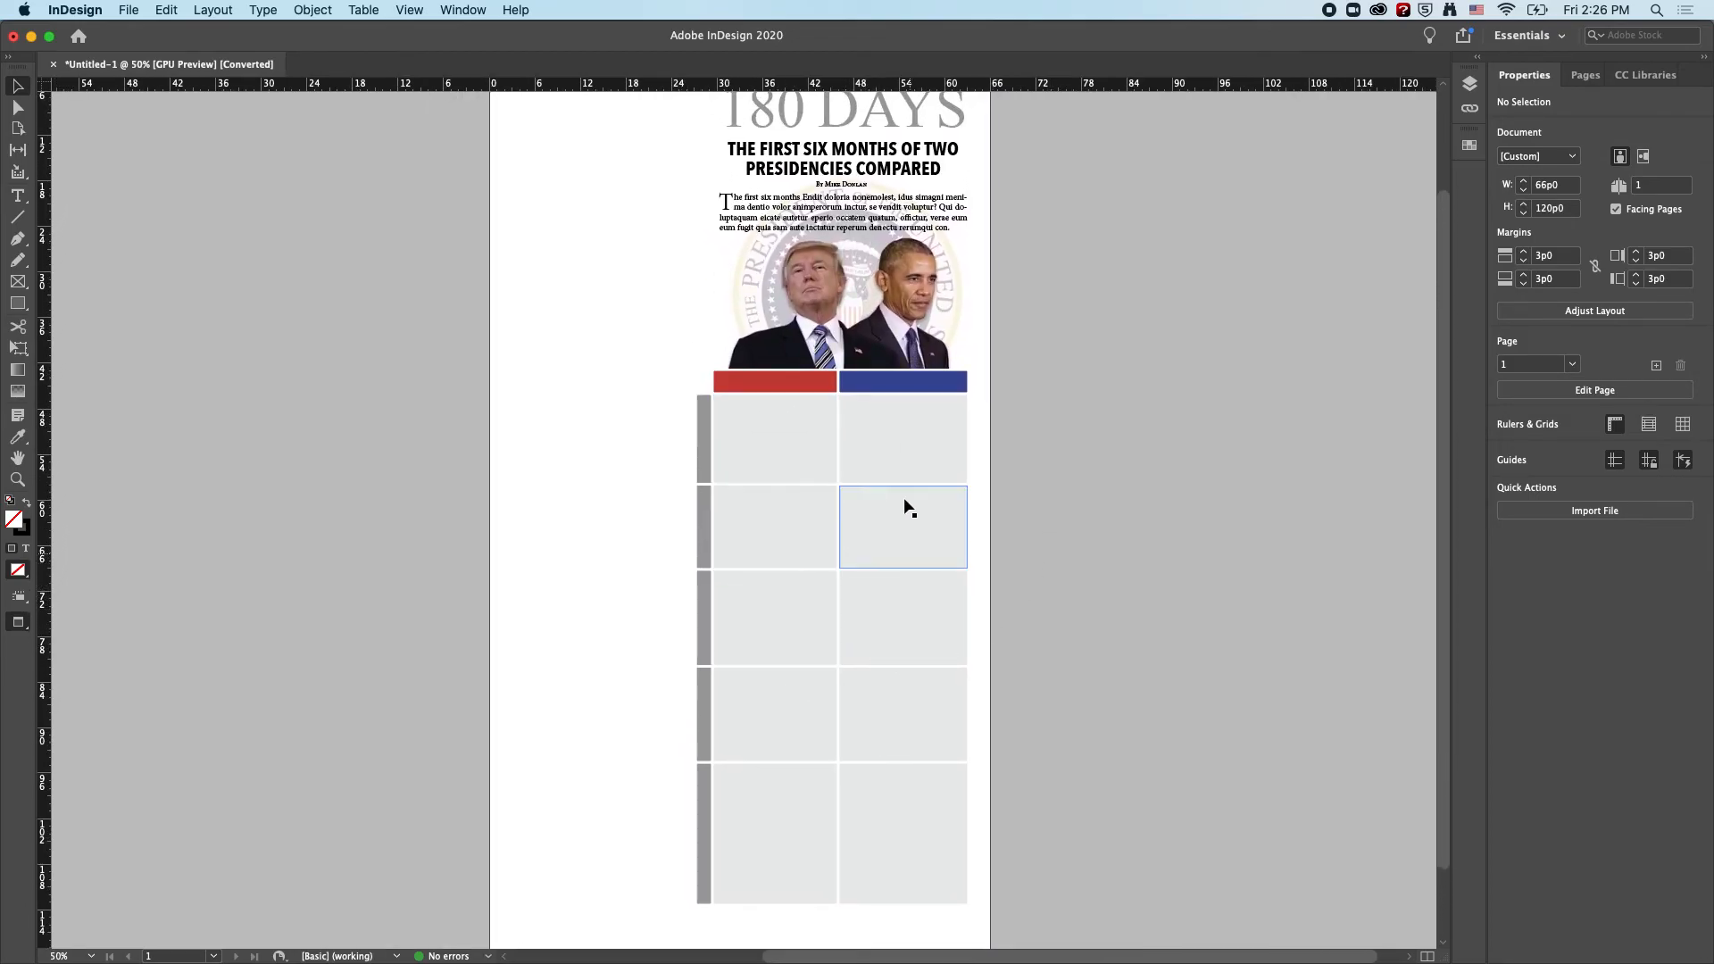